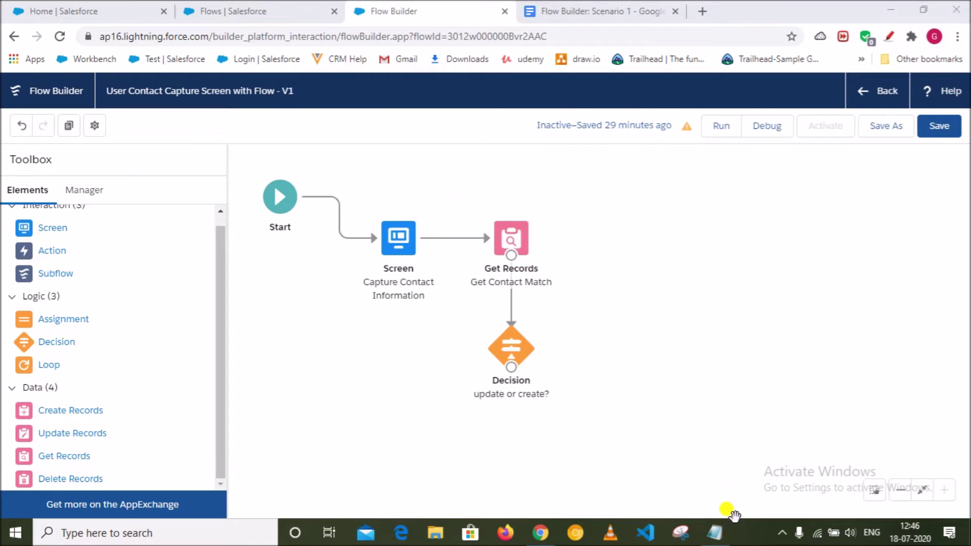
- Switch to the Notepad notes and review the myContactRec and Get_Contact_Match record blocks
{"action": "left_click", "coordinate": [713, 533]}
{"action": "scroll", "coordinate": [39, 217], "scroll_direction": "up", "scroll_amount": 3}
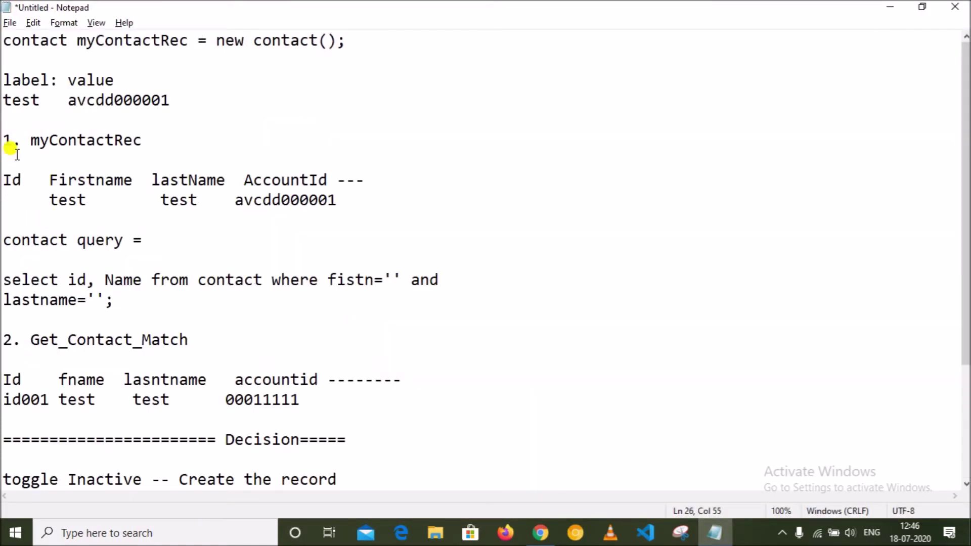
{"action": "left_click_drag", "start_coordinate": [1, 140], "coordinate": [339, 203]}
{"action": "left_click", "coordinate": [340, 201]}
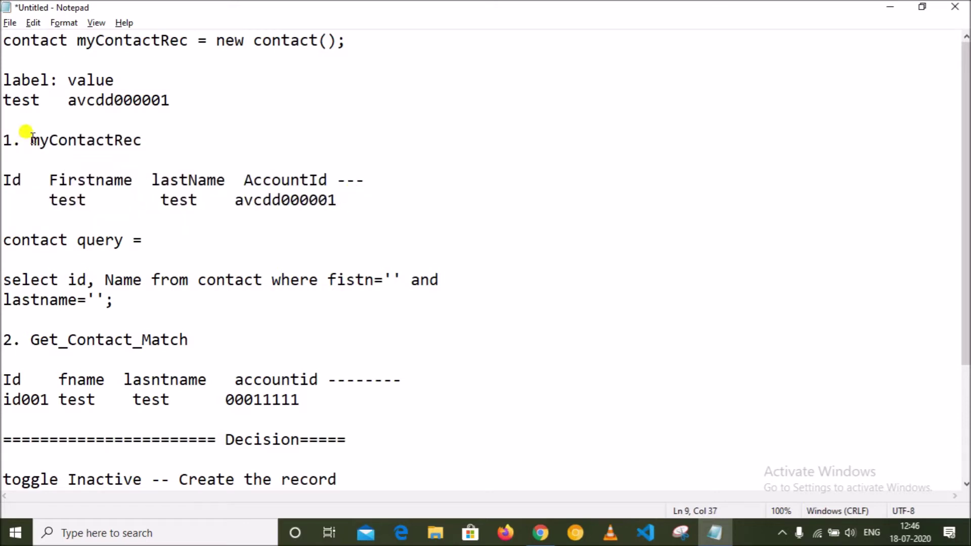
{"action": "left_click_drag", "start_coordinate": [30, 139], "coordinate": [122, 141]}
{"action": "left_click", "coordinate": [152, 239]}
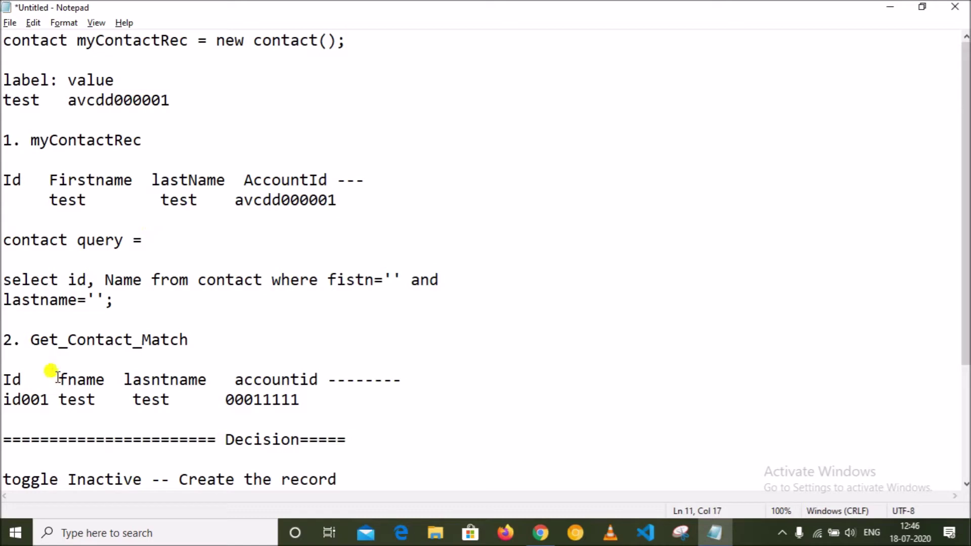
{"action": "left_click_drag", "start_coordinate": [29, 340], "coordinate": [189, 340]}
{"action": "left_click", "coordinate": [189, 340]}
{"action": "left_click_drag", "start_coordinate": [4, 379], "coordinate": [309, 401]}
{"action": "left_click", "coordinate": [306, 398]}
{"action": "scroll", "coordinate": [296, 398], "scroll_direction": "down", "scroll_amount": 2}
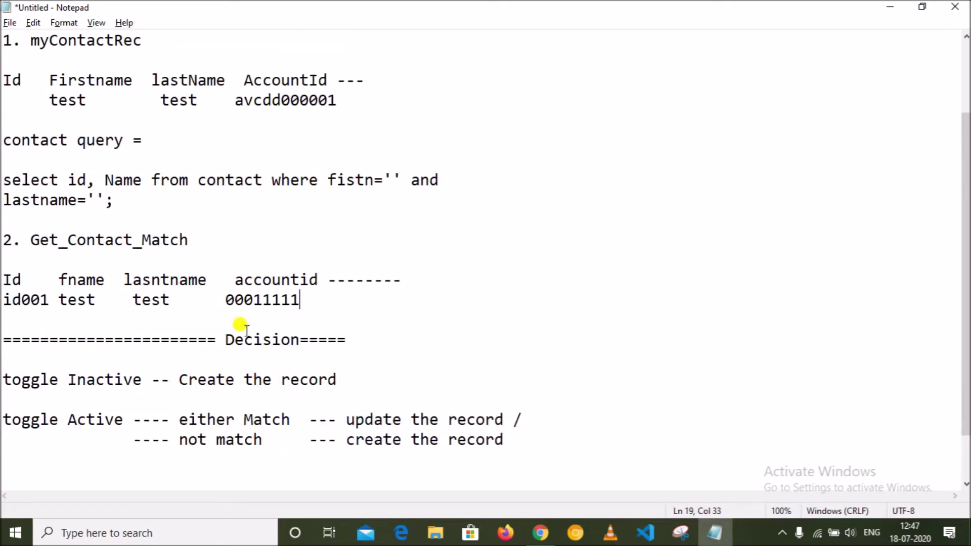
- Review the Decision notes on creating or updating the record against the two record variables
{"action": "left_click", "coordinate": [334, 379]}
{"action": "left_click", "coordinate": [385, 440]}
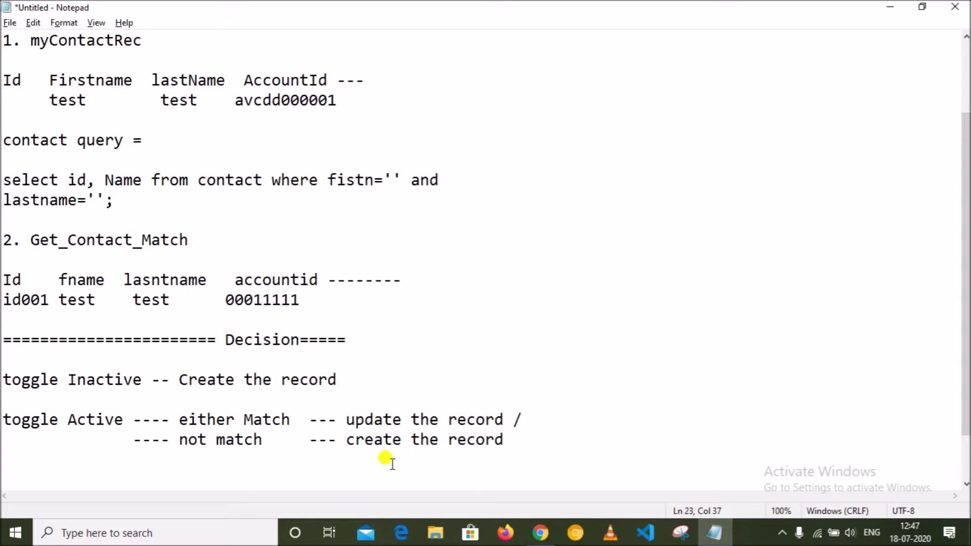
{"action": "left_click", "coordinate": [345, 420]}
{"action": "scroll", "coordinate": [54, 251], "scroll_direction": "up", "scroll_amount": 2}
{"action": "left_click_drag", "start_coordinate": [40, 141], "coordinate": [104, 144]}
{"action": "left_click_drag", "start_coordinate": [29, 339], "coordinate": [185, 335]}
{"action": "left_click", "coordinate": [196, 337]}
{"action": "scroll", "coordinate": [169, 342], "scroll_direction": "down", "scroll_amount": 2}
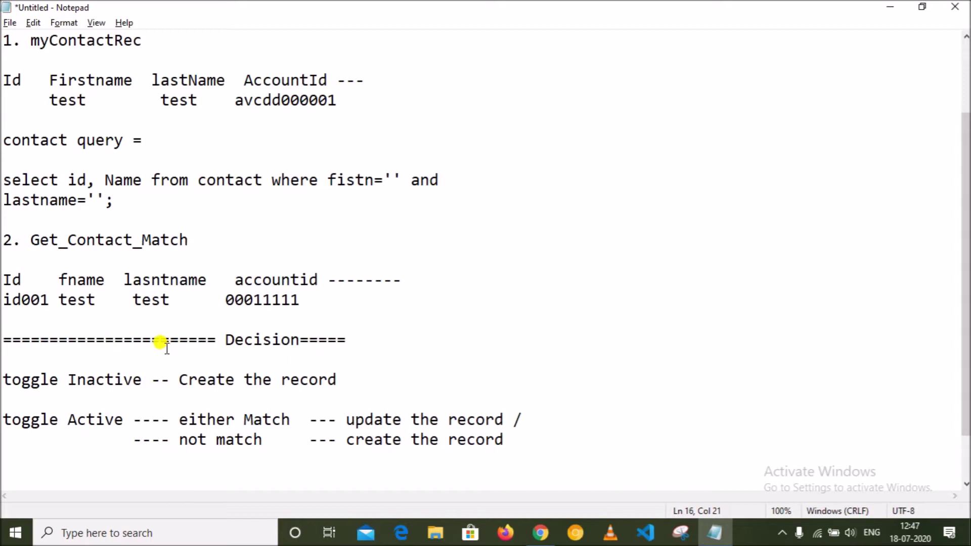
{"action": "scroll", "coordinate": [161, 342], "scroll_direction": "down", "scroll_amount": 1}
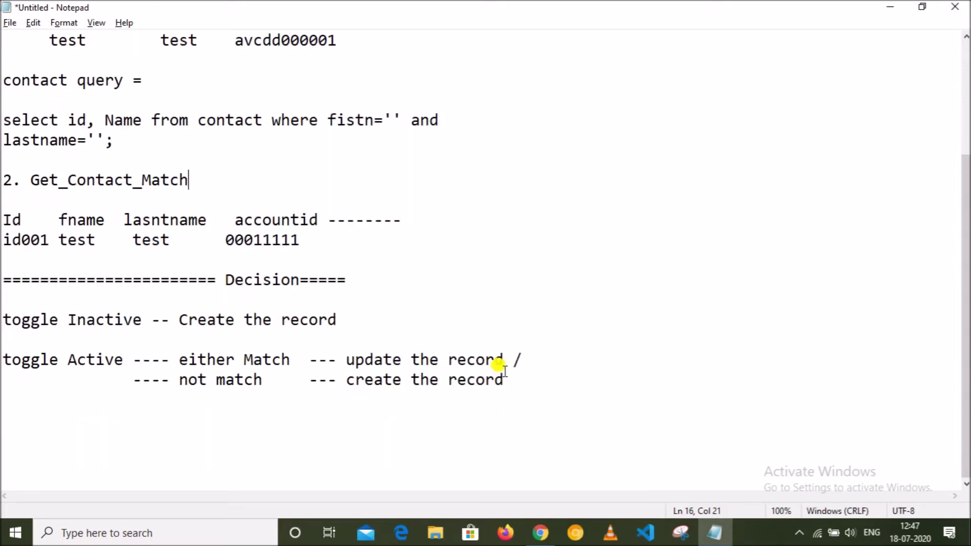
- Add the line "update the record -->" below the toggle Active notes, separated by a blank line
{"action": "left_click_drag", "start_coordinate": [503, 361], "coordinate": [337, 360]}
{"action": "key", "text": "ctrl+c"}
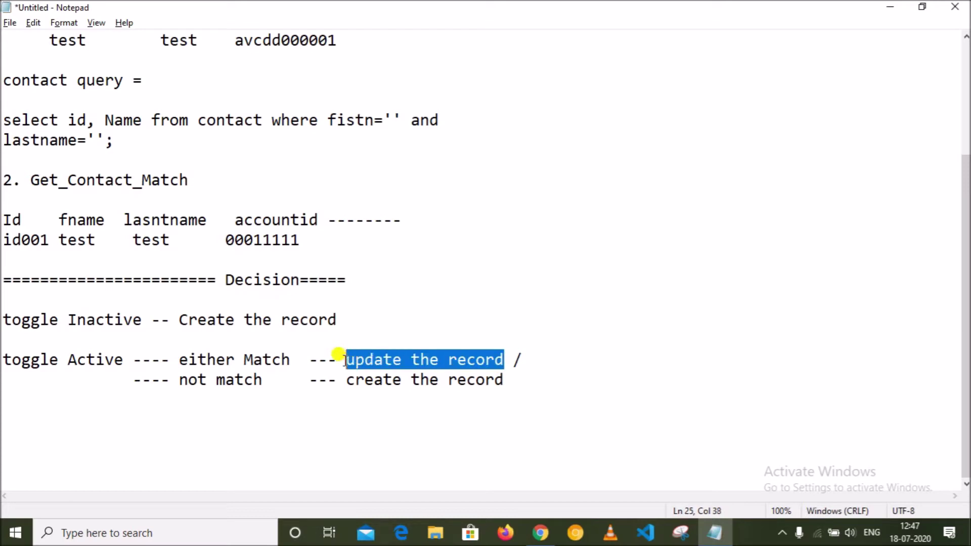
{"action": "left_click", "coordinate": [529, 381]}
{"action": "key", "text": "Return"}
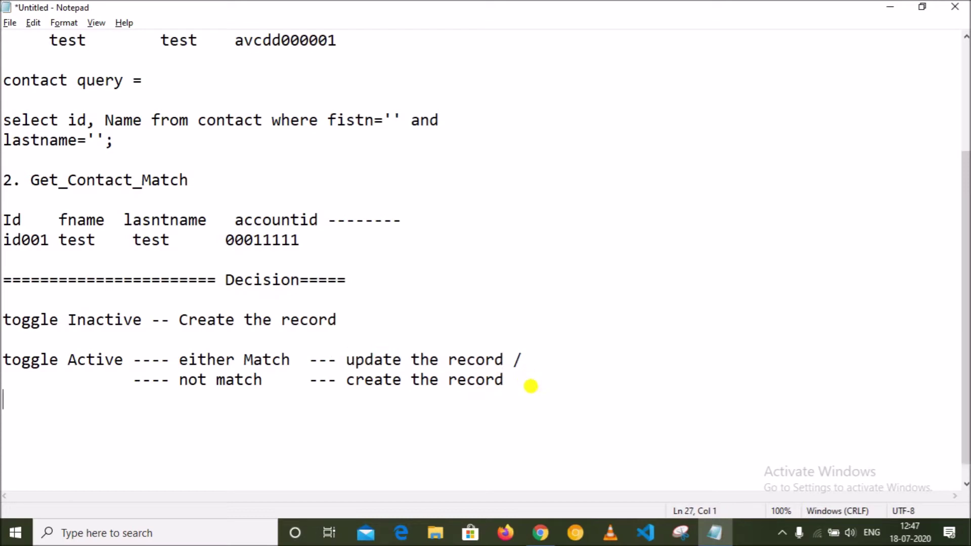
{"action": "key", "text": "Return"}
{"action": "key", "text": "ctrl+v"}
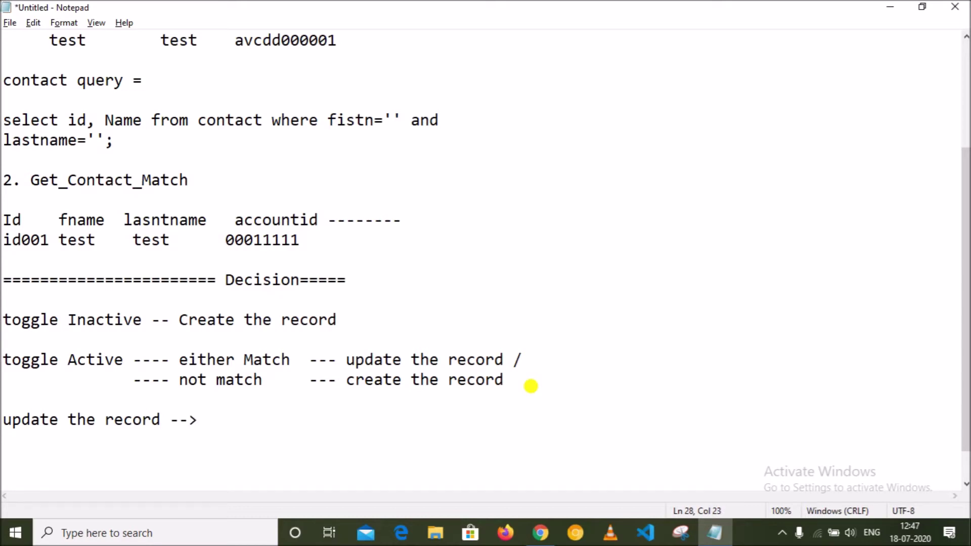
- Compare the field values of the myContactRec block with those of the Get_Contact_Match block
{"action": "scroll", "coordinate": [462, 321], "scroll_direction": "up", "scroll_amount": 3}
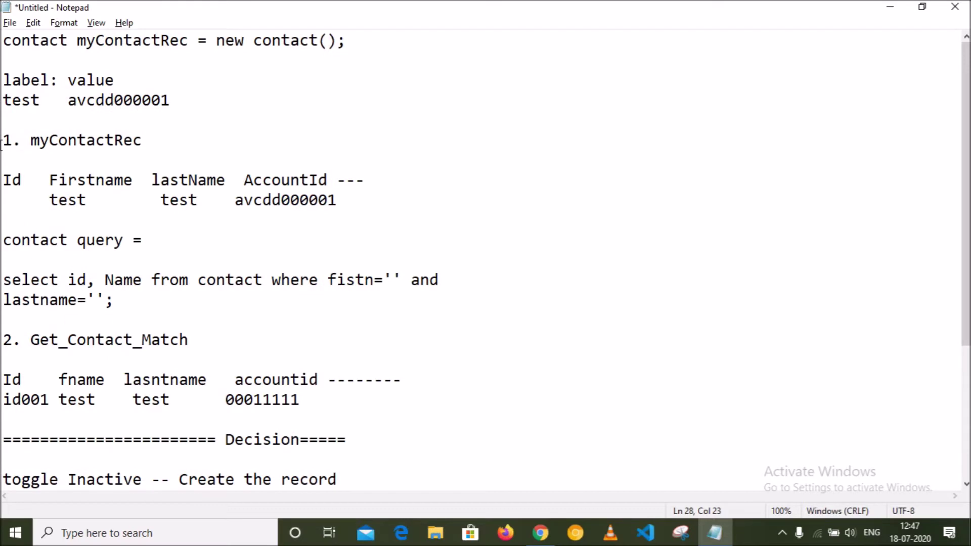
{"action": "left_click_drag", "start_coordinate": [2, 179], "coordinate": [377, 195]}
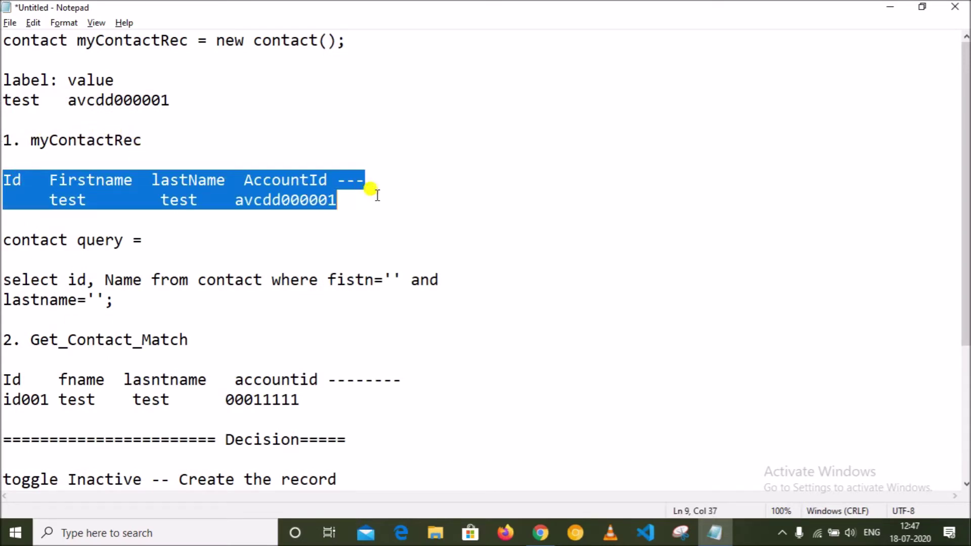
{"action": "left_click", "coordinate": [336, 205]}
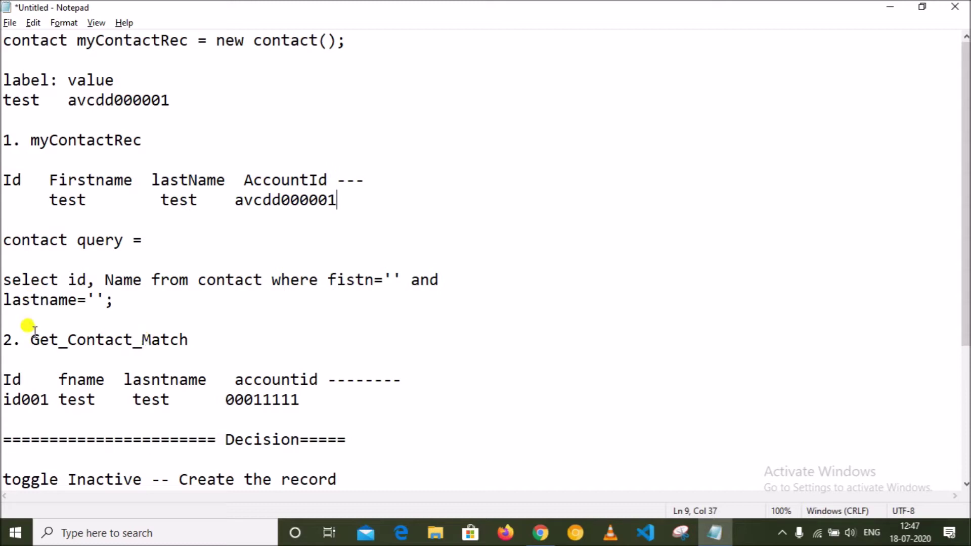
{"action": "left_click", "coordinate": [193, 337]}
{"action": "left_click_drag", "start_coordinate": [4, 339], "coordinate": [336, 390]}
{"action": "left_click", "coordinate": [306, 399]}
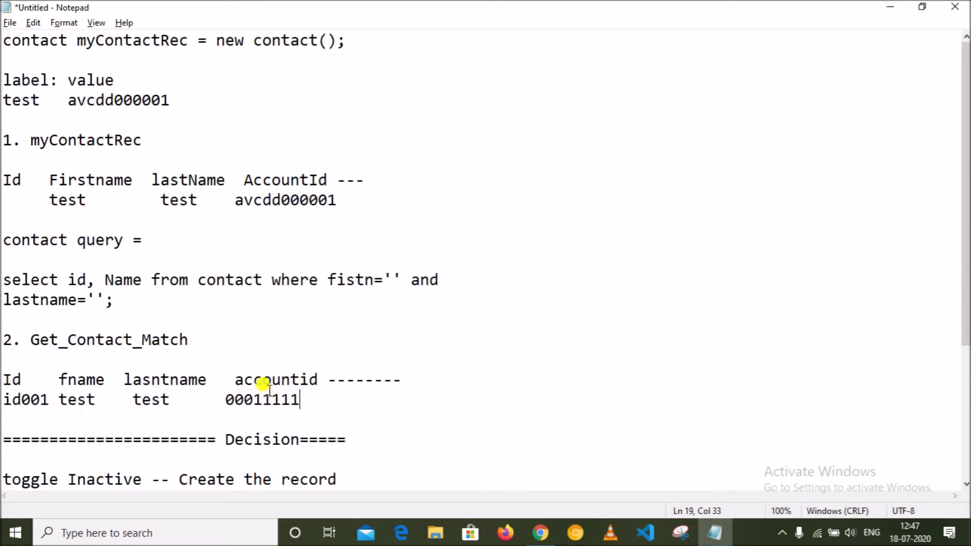
{"action": "scroll", "coordinate": [263, 385], "scroll_direction": "down", "scroll_amount": 2}
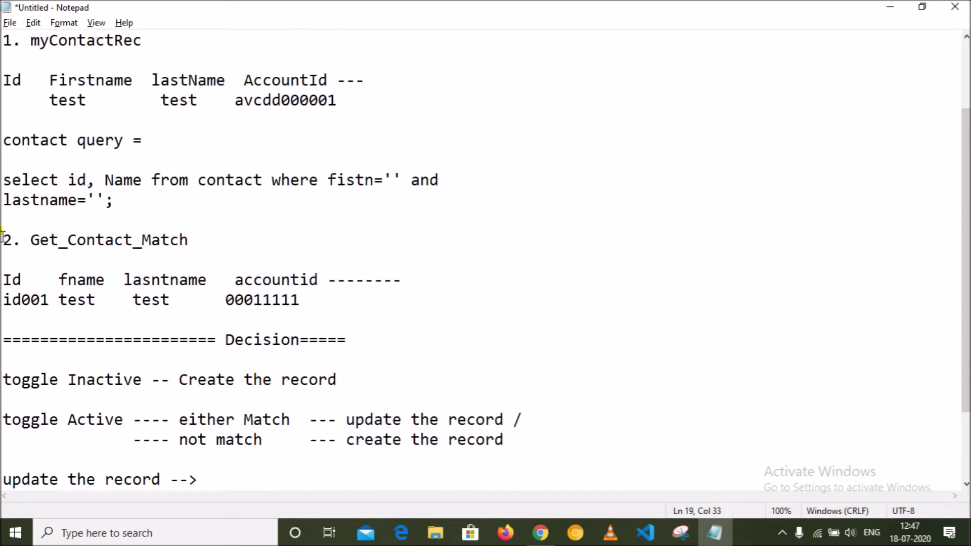
{"action": "left_click_drag", "start_coordinate": [3, 239], "coordinate": [326, 297]}
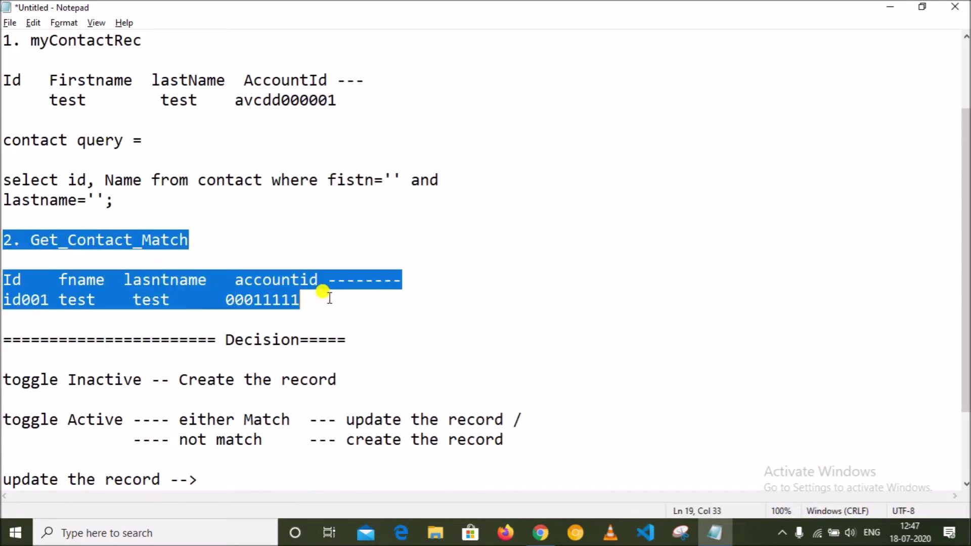
{"action": "left_click", "coordinate": [316, 299]}
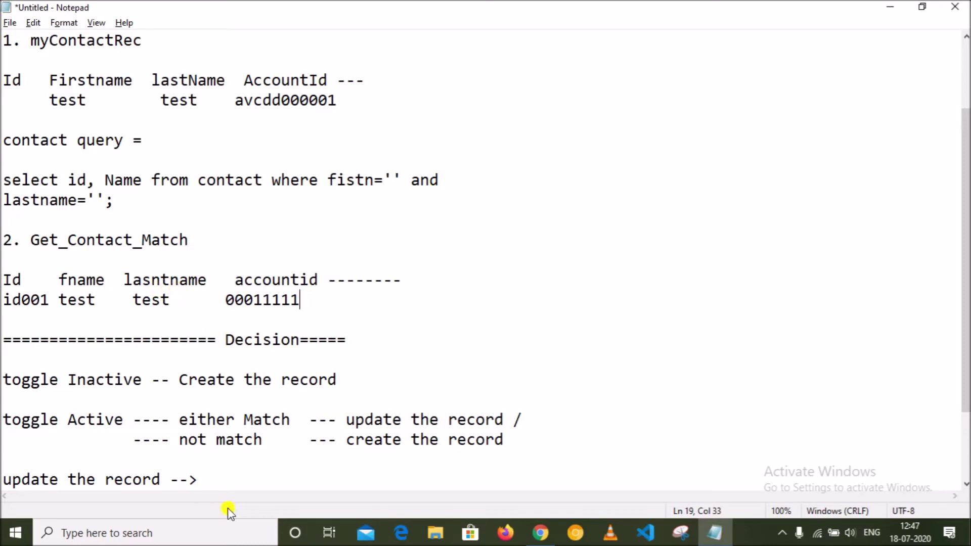
- Examine the Id value in Get_Contact_Match and the Id column of myContactRec
{"action": "left_click", "coordinate": [215, 478]}
{"action": "scroll", "coordinate": [247, 455], "scroll_direction": "down", "scroll_amount": 2}
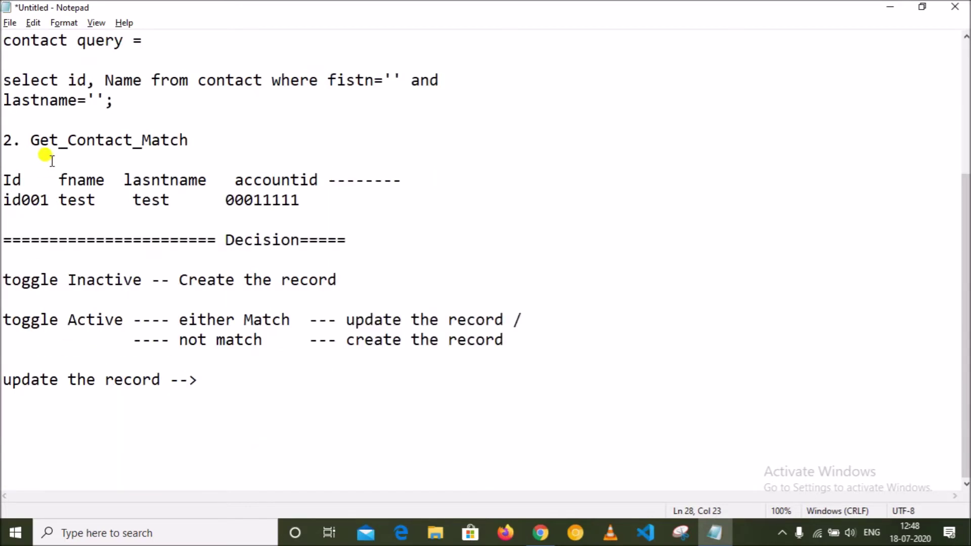
{"action": "left_click_drag", "start_coordinate": [3, 140], "coordinate": [321, 196]}
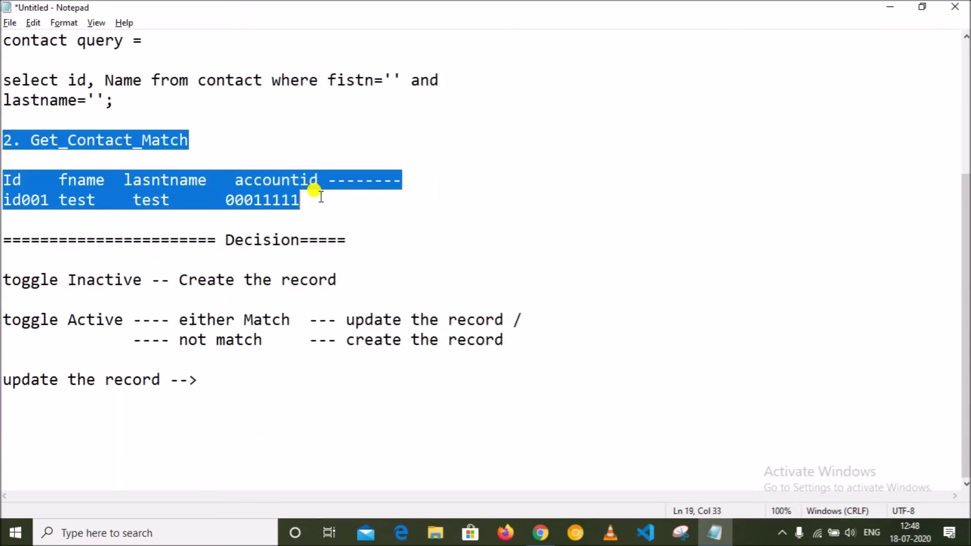
{"action": "left_click", "coordinate": [62, 197]}
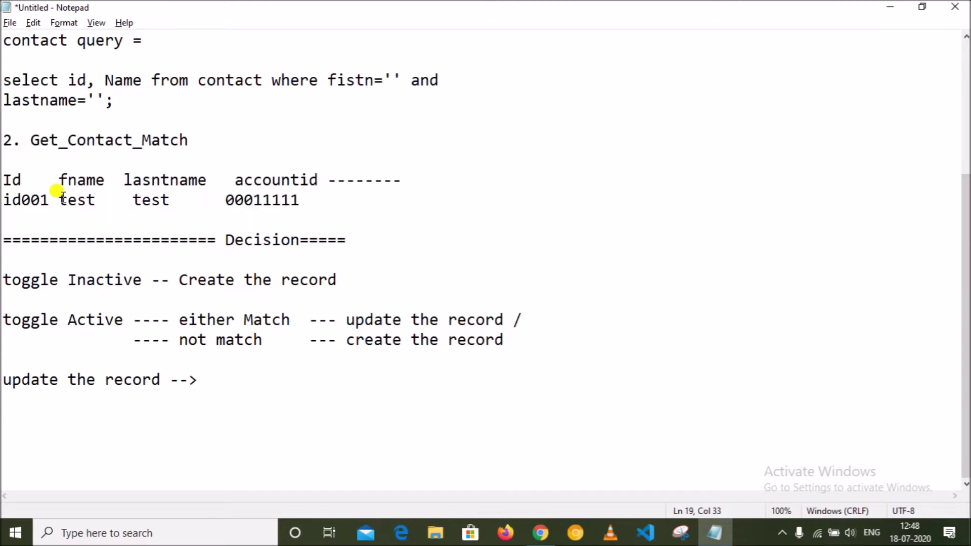
{"action": "left_click_drag", "start_coordinate": [49, 199], "coordinate": [2, 197]}
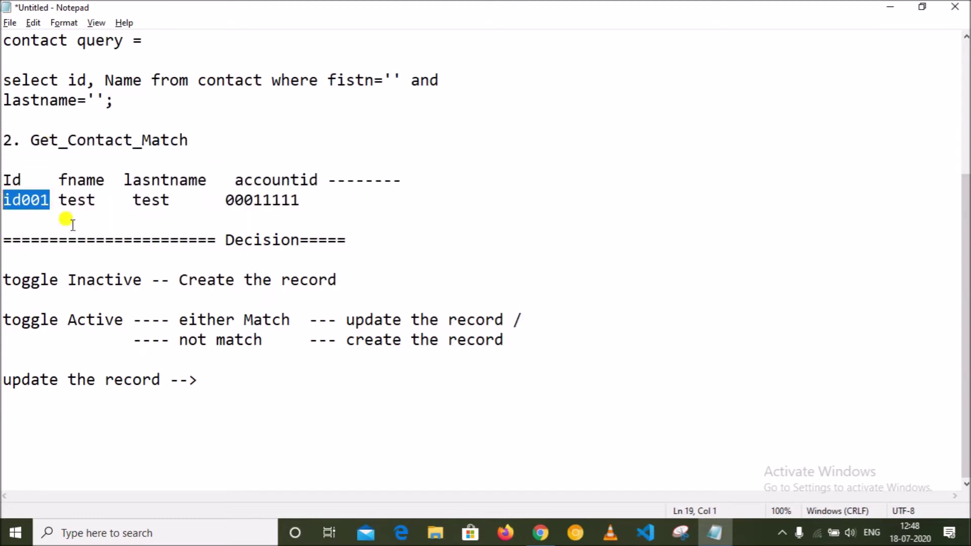
{"action": "scroll", "coordinate": [55, 207], "scroll_direction": "up", "scroll_amount": 2}
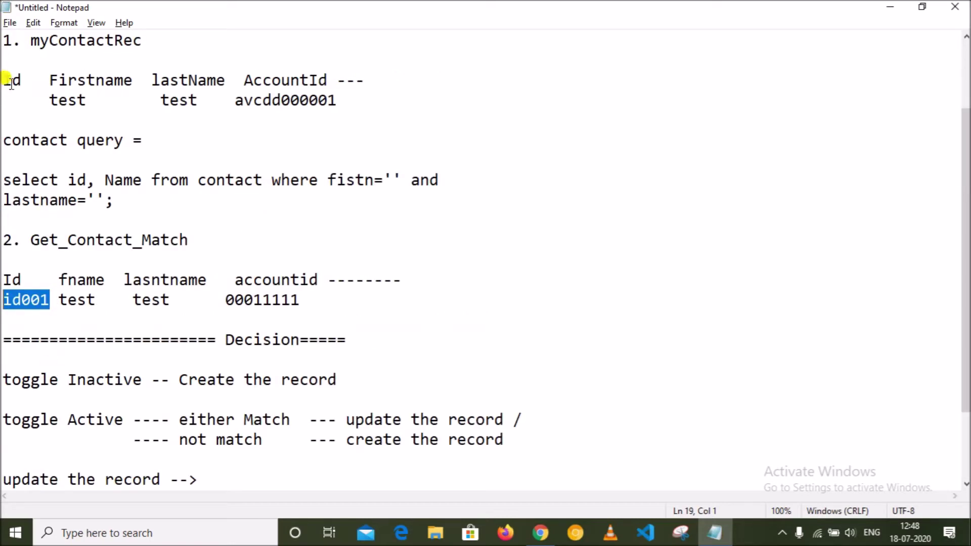
{"action": "scroll", "coordinate": [11, 83], "scroll_direction": "up", "scroll_amount": 2}
{"action": "left_click_drag", "start_coordinate": [142, 138], "coordinate": [30, 138]}
{"action": "left_click", "coordinate": [5, 200]}
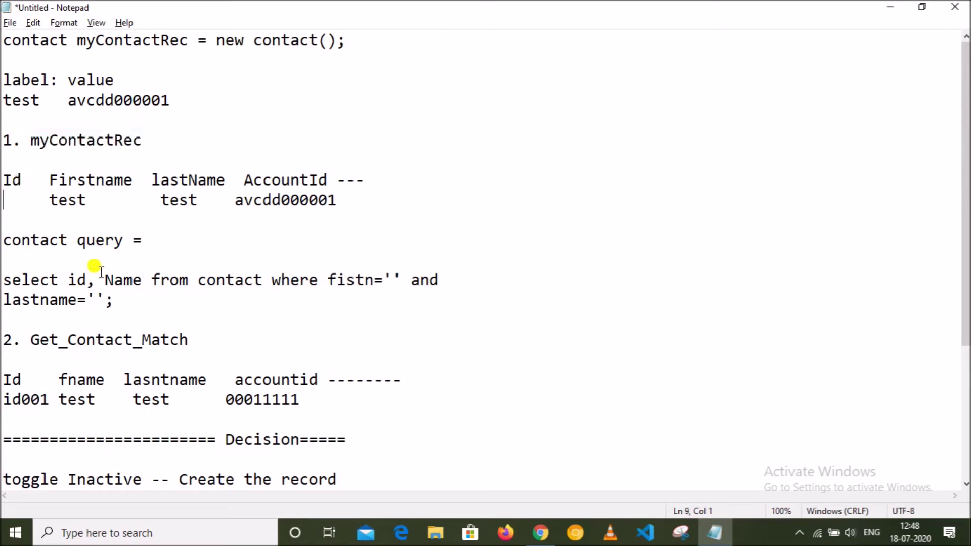
- Copy the "1. myContactRec" block with its field table to below the "update the record -->" line
{"action": "left_click_drag", "start_coordinate": [338, 201], "coordinate": [3, 142]}
{"action": "key", "text": "ctrl+c"}
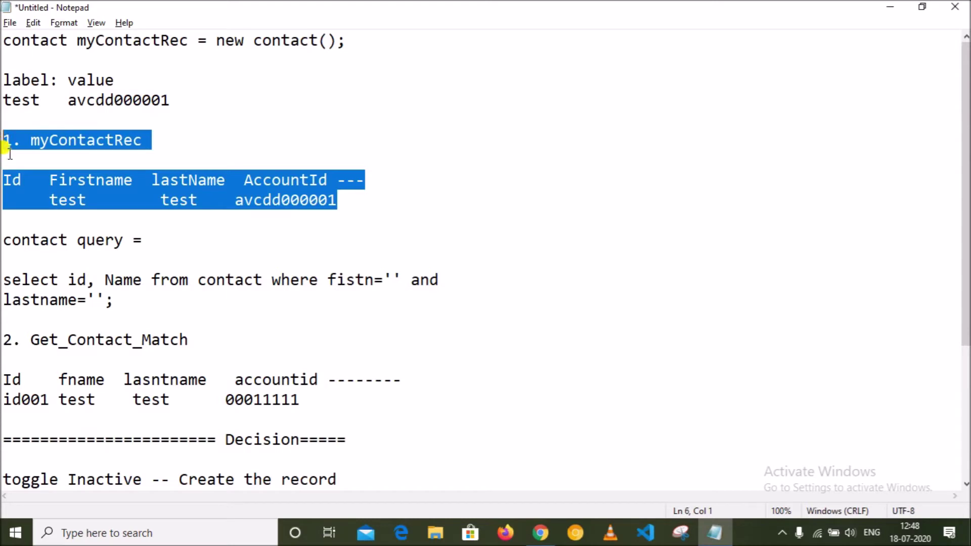
{"action": "scroll", "coordinate": [76, 369], "scroll_direction": "down", "scroll_amount": 4}
{"action": "left_click", "coordinate": [11, 418]}
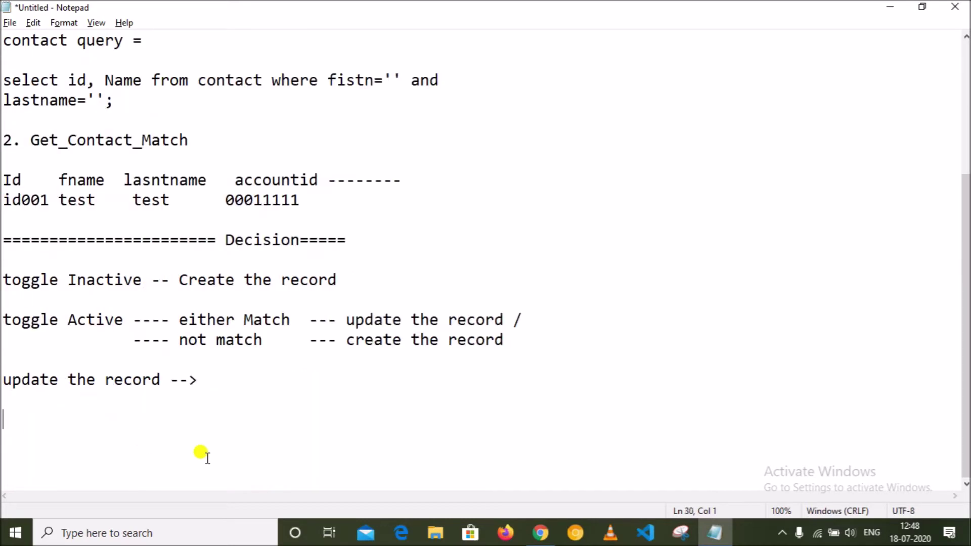
{"action": "key", "text": "ctrl+v"}
- Append the remark "-- comming from user scrren" to the copied myContactRec heading
{"action": "left_click", "coordinate": [152, 421]}
{"action": "type", "text": "-- commi"}
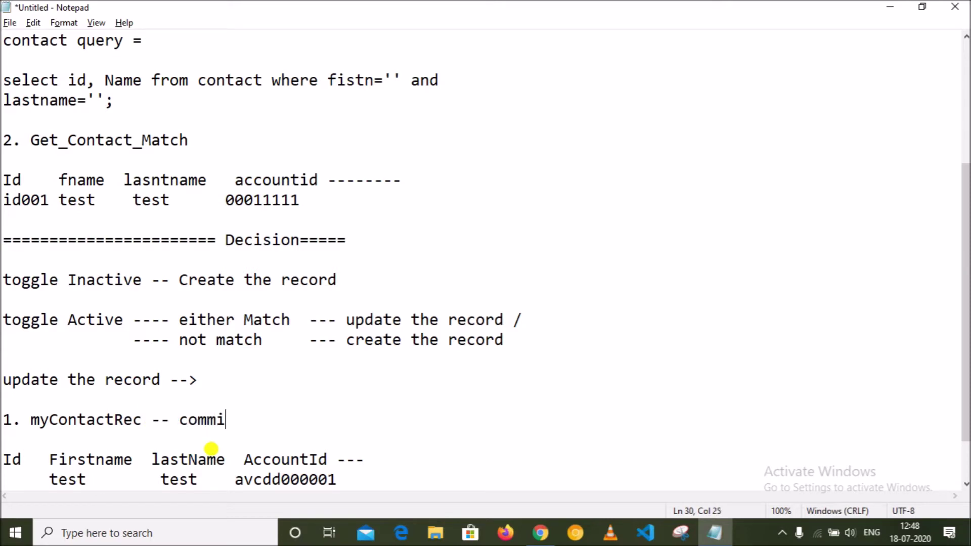
{"action": "type", "text": "ng from us"}
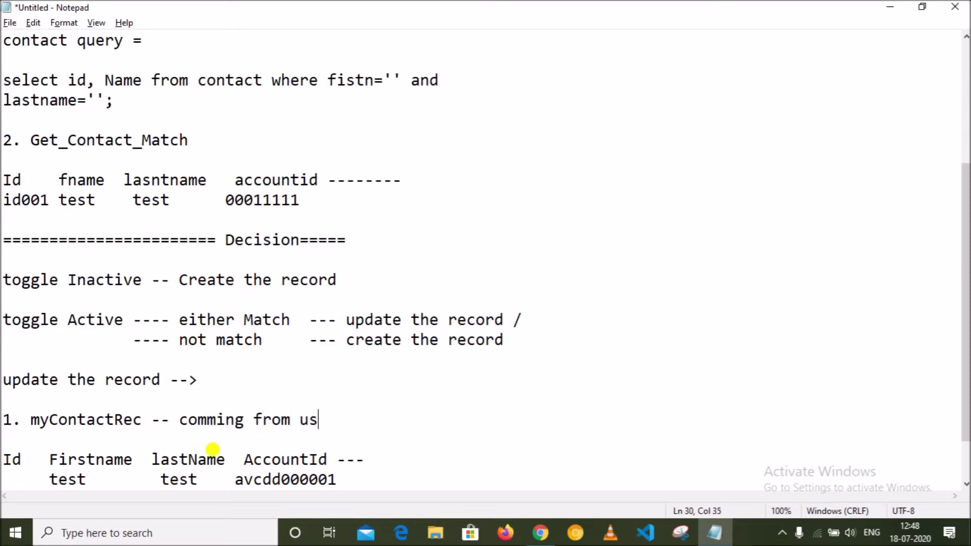
{"action": "type", "text": "er scrren"}
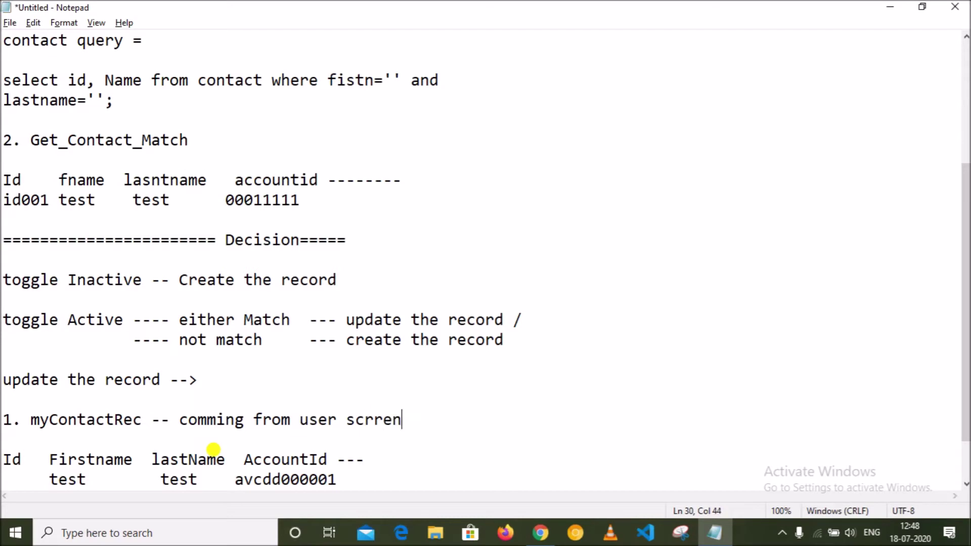
- Copy the "2. Get_Contact_Match" block with its field table to below the copied myContactRec block
{"action": "left_click_drag", "start_coordinate": [300, 201], "coordinate": [2, 147]}
{"action": "key", "text": "ctrl+c"}
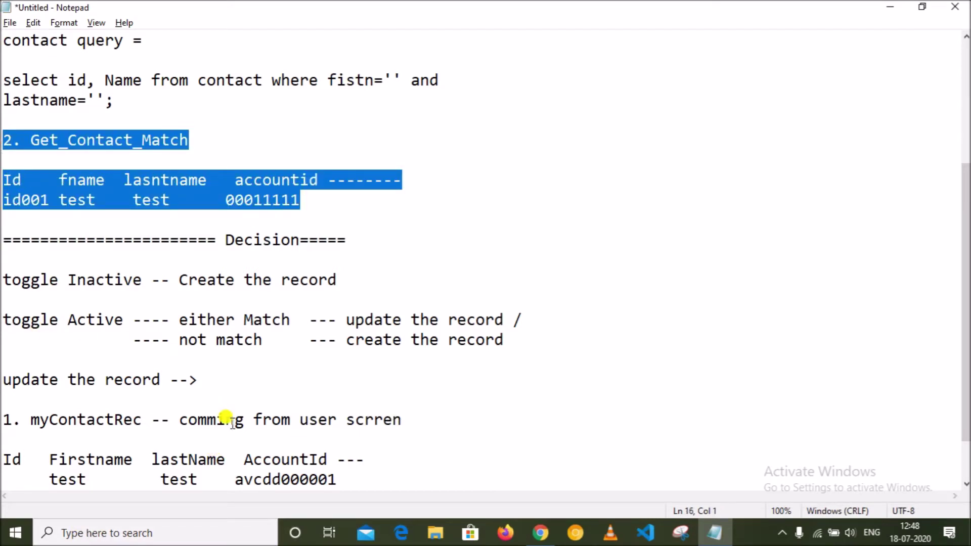
{"action": "scroll", "coordinate": [223, 445], "scroll_direction": "down", "scroll_amount": 1}
{"action": "left_click", "coordinate": [405, 400]}
{"action": "left_click", "coordinate": [373, 425]}
{"action": "key", "text": "Return"}
{"action": "key", "text": "Return"}
{"action": "key", "text": "ctrl+v"}
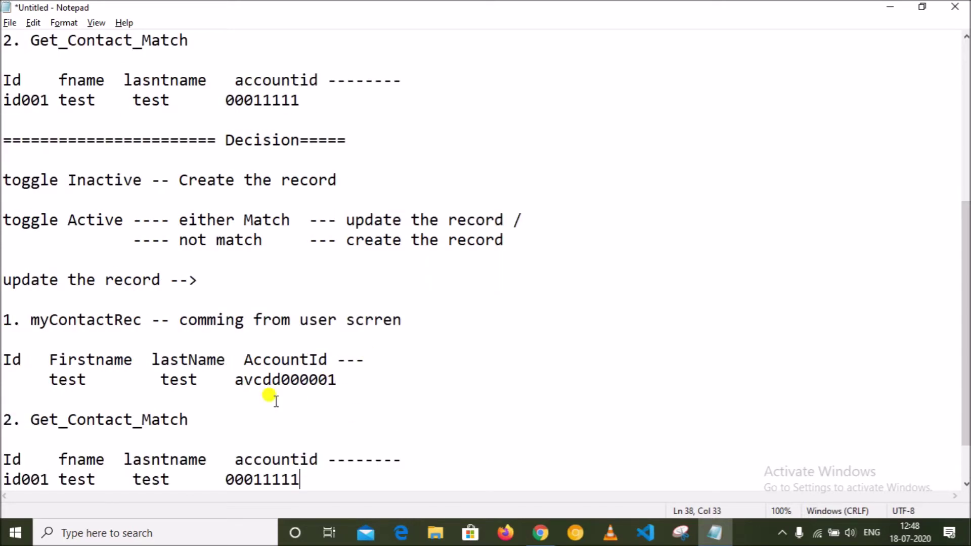
- Append the remark "-- getting from sfdc" to the copied Get_Contact_Match heading
{"action": "left_click", "coordinate": [198, 419]}
{"action": "type", "text": "-- getting "}
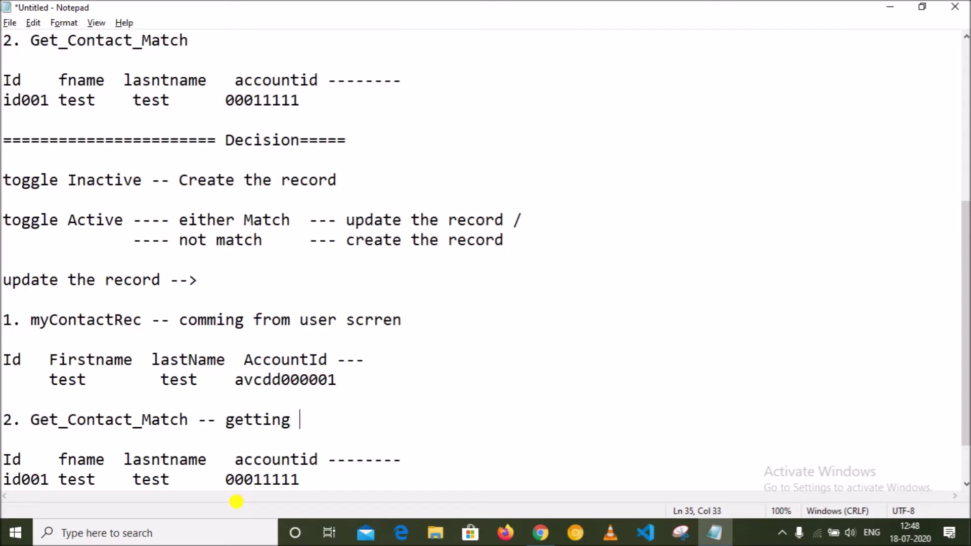
{"action": "type", "text": "from sfdc"}
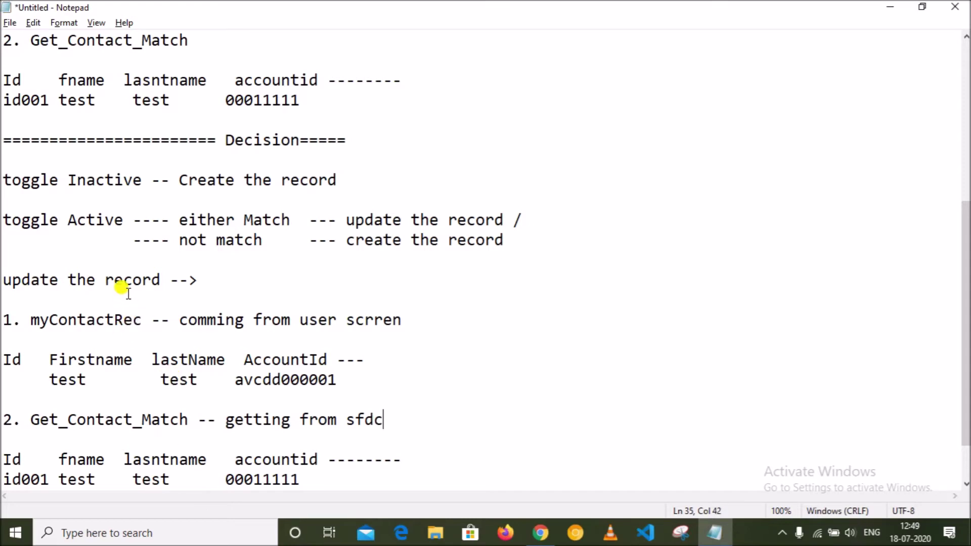
- Duplicate the myContactRec block directly below itself in the update section and remove the "1." numbering from the copy's heading
{"action": "scroll", "coordinate": [123, 283], "scroll_direction": "down", "scroll_amount": 1}
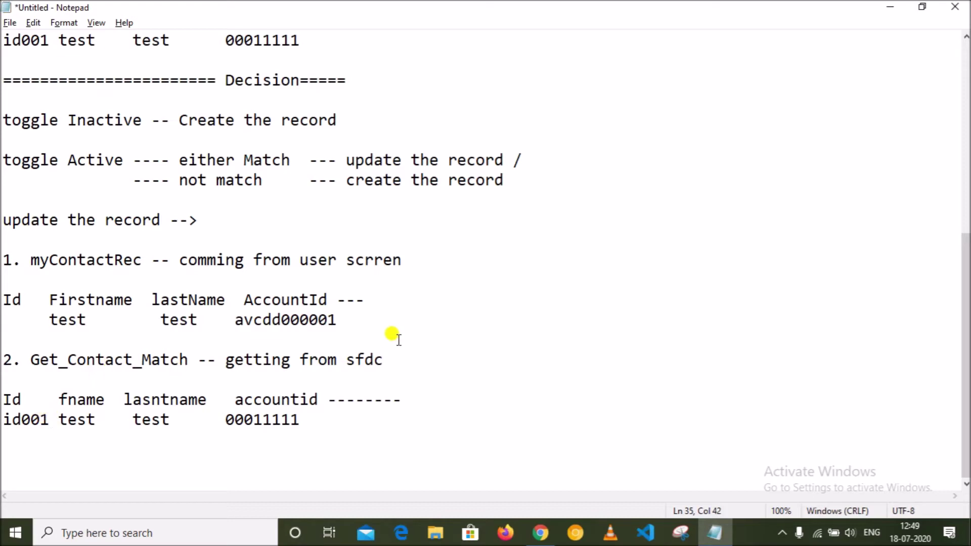
{"action": "left_click_drag", "start_coordinate": [47, 419], "coordinate": [4, 419]}
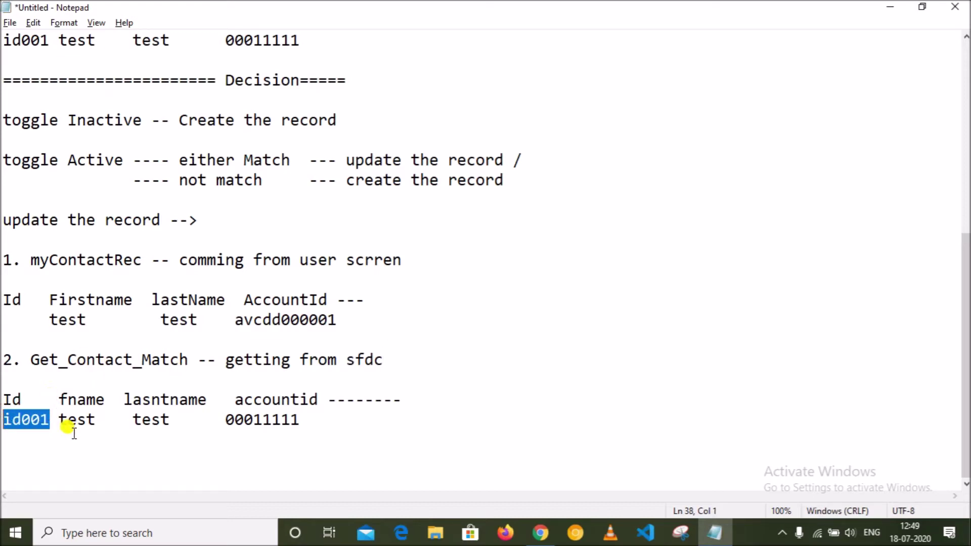
{"action": "left_click", "coordinate": [340, 319]}
{"action": "left_click_drag", "start_coordinate": [341, 317], "coordinate": [13, 260]}
{"action": "key", "text": "ctrl+c"}
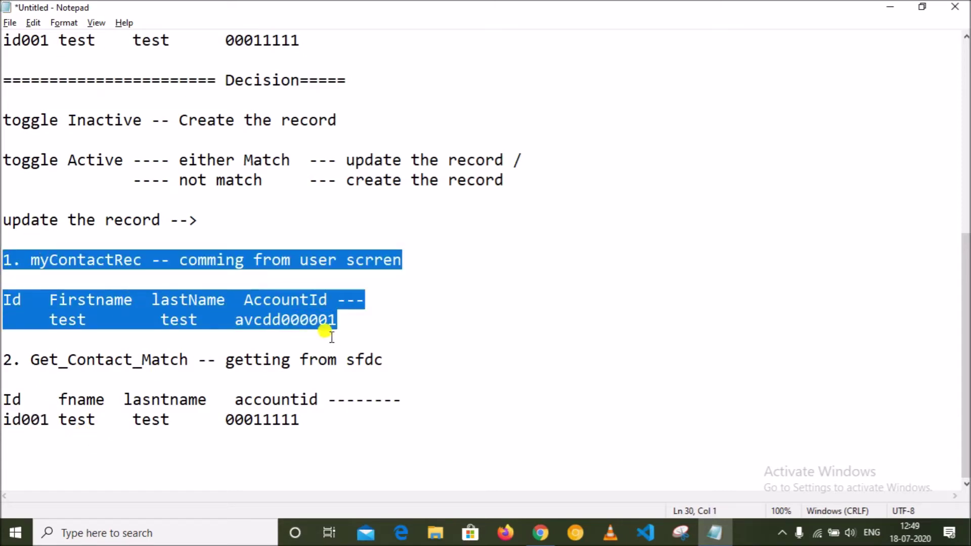
{"action": "left_click", "coordinate": [342, 320]}
{"action": "key", "text": "Return"}
{"action": "key", "text": "Return"}
{"action": "key", "text": "ctrl+v"}
{"action": "left_click_drag", "start_coordinate": [31, 360], "coordinate": [6, 351]}
{"action": "key", "text": "BackSpace"}
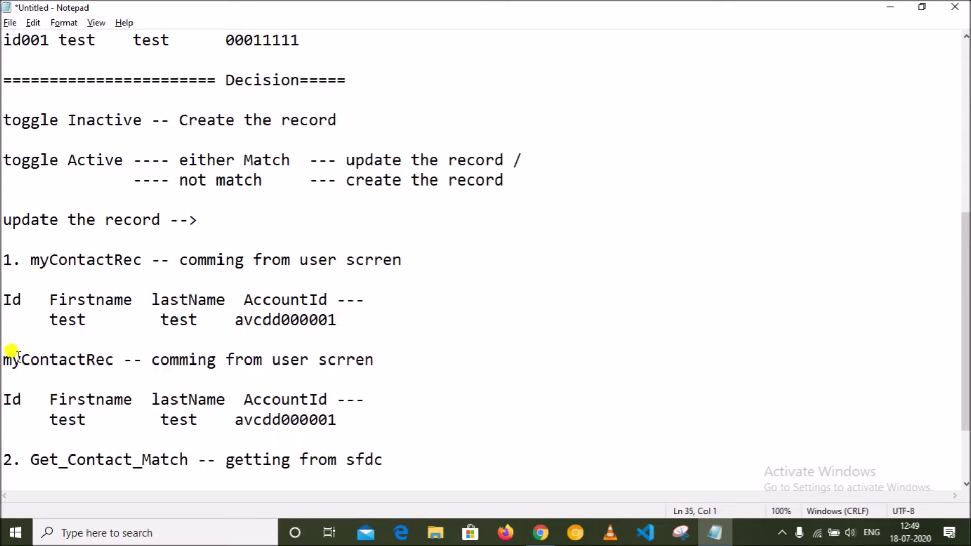
- Copy id001 from the Get_Contact_Match row into the Id column of the duplicated myContactRec row
{"action": "scroll", "coordinate": [116, 458], "scroll_direction": "down", "scroll_amount": 2}
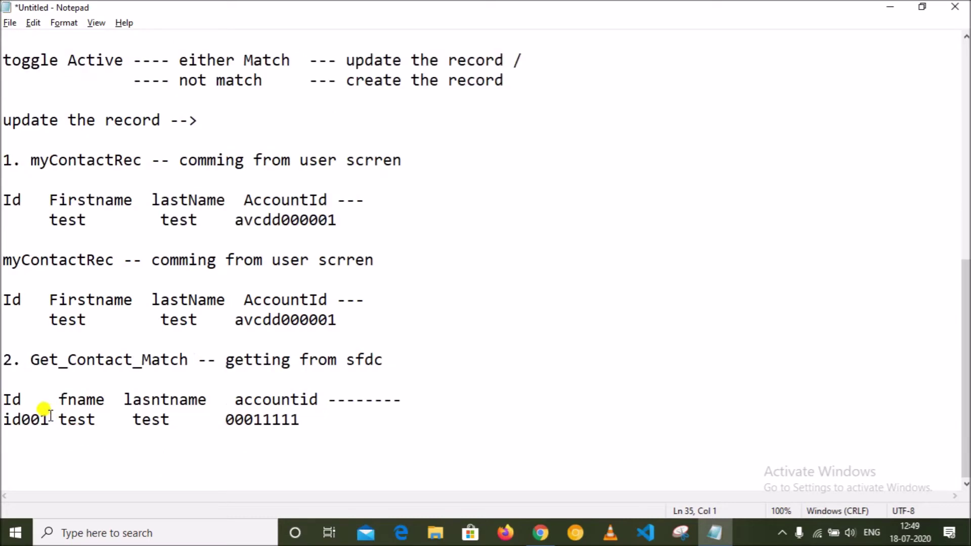
{"action": "left_click_drag", "start_coordinate": [49, 420], "coordinate": [2, 419]}
{"action": "key", "text": "ctrl+c"}
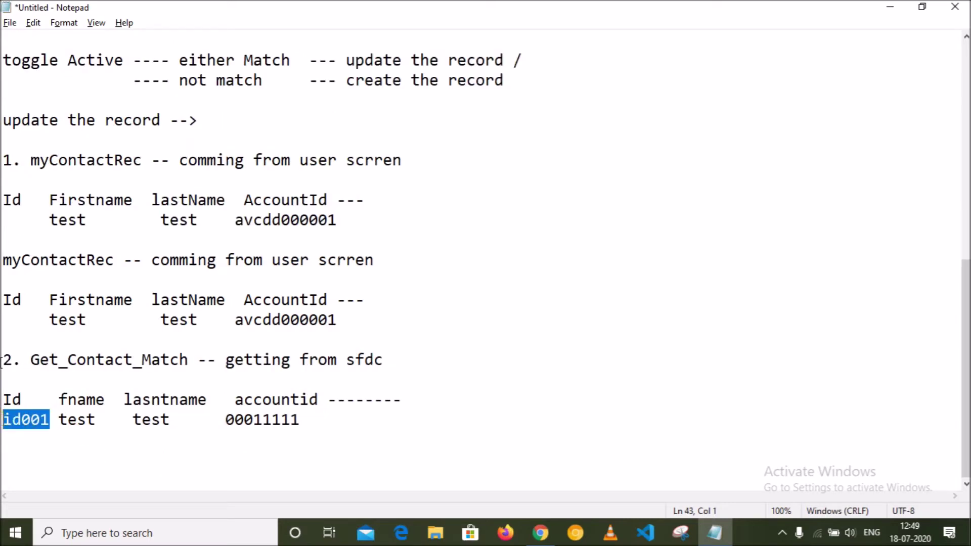
{"action": "left_click", "coordinate": [3, 320]}
{"action": "key", "text": "ctrl+v"}
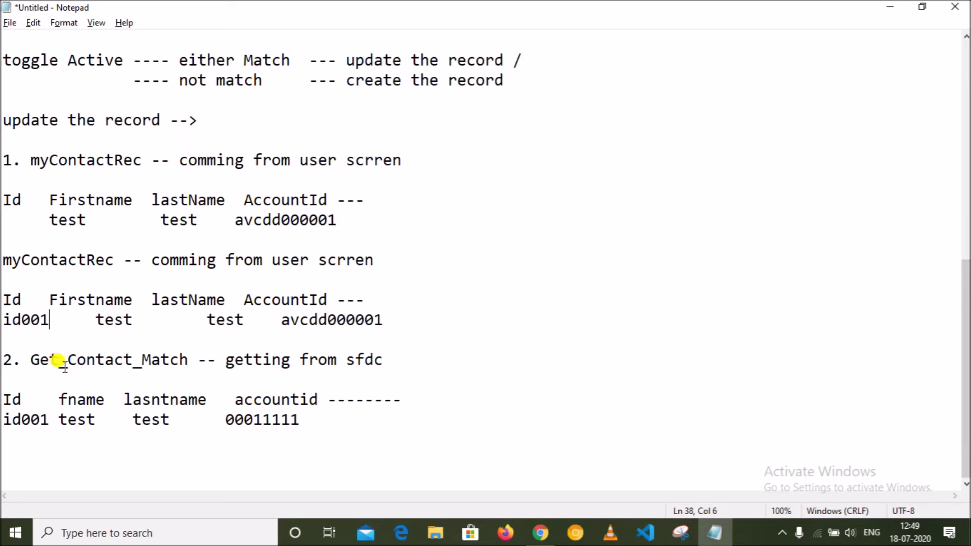
{"action": "double_click", "coordinate": [13, 296]}
{"action": "left_click_drag", "start_coordinate": [13, 293], "coordinate": [392, 337]}
{"action": "left_click", "coordinate": [388, 320]}
{"action": "left_click", "coordinate": [47, 422]}
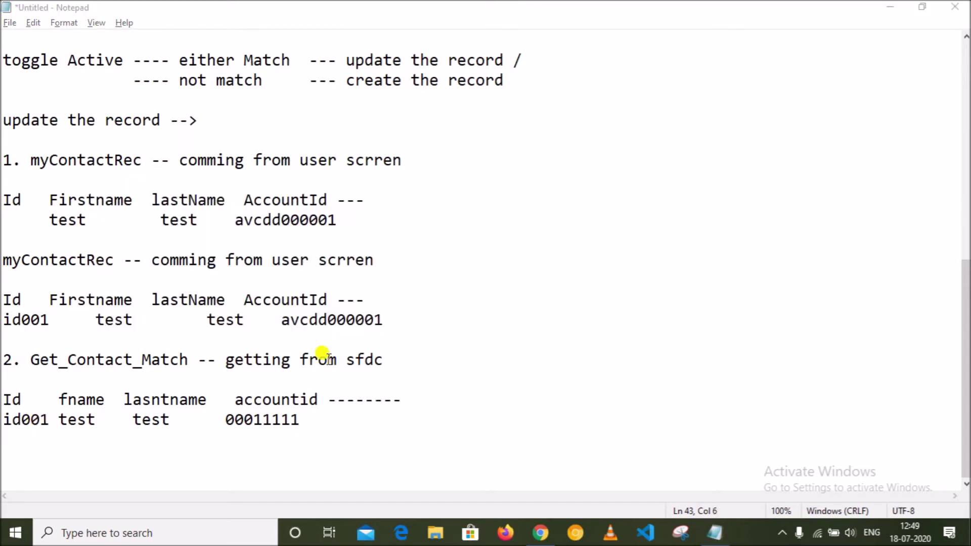
- Switch to Flow Builder in Chrome and add an Assignment element beside the Decision, labelled "Assign contact Id"
{"action": "left_click", "coordinate": [542, 535]}
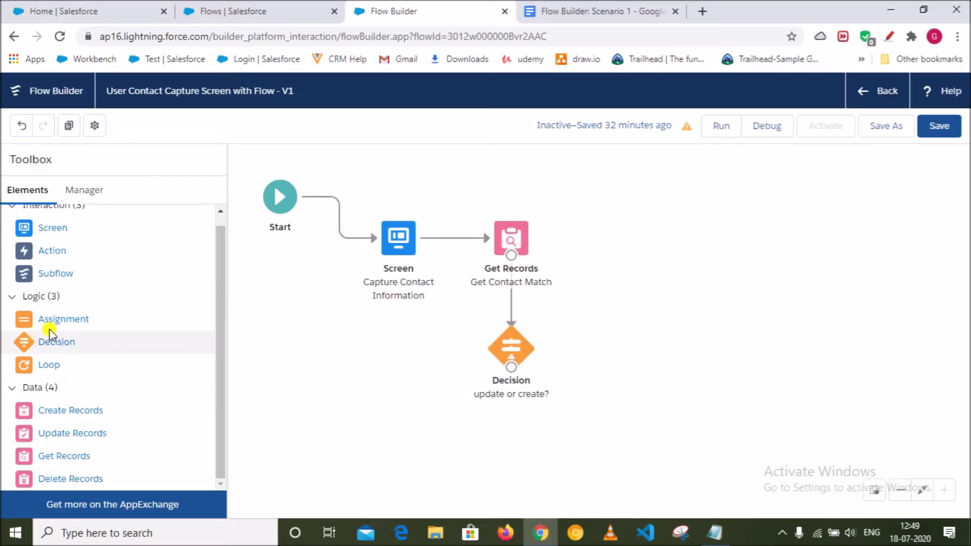
{"action": "left_click_drag", "start_coordinate": [60, 326], "coordinate": [596, 331]}
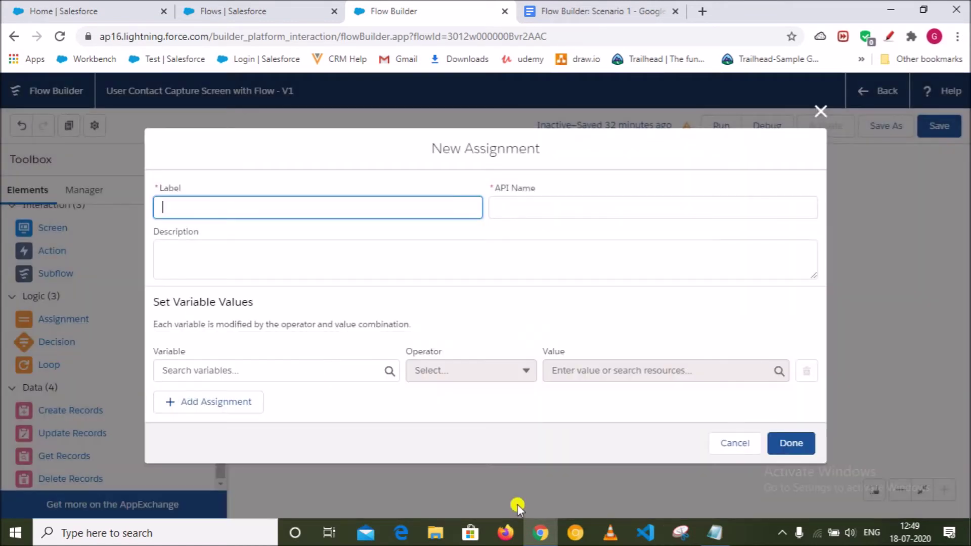
{"action": "left_click", "coordinate": [715, 532]}
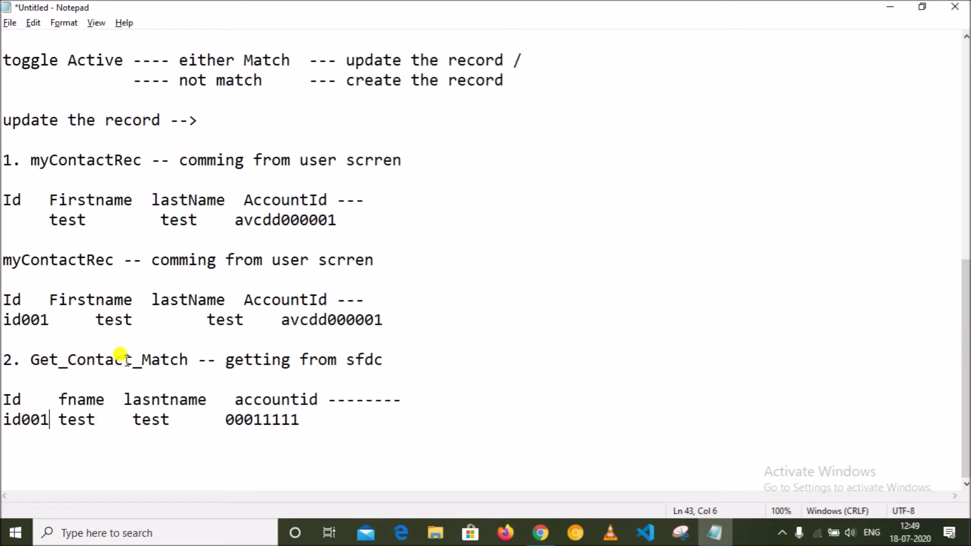
{"action": "left_click", "coordinate": [890, 7]}
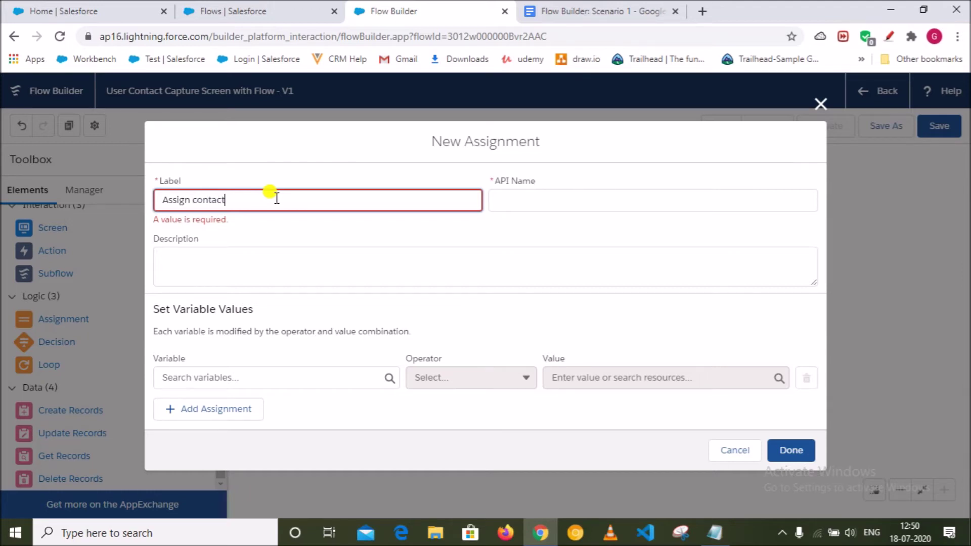
{"action": "left_click", "coordinate": [405, 236]}
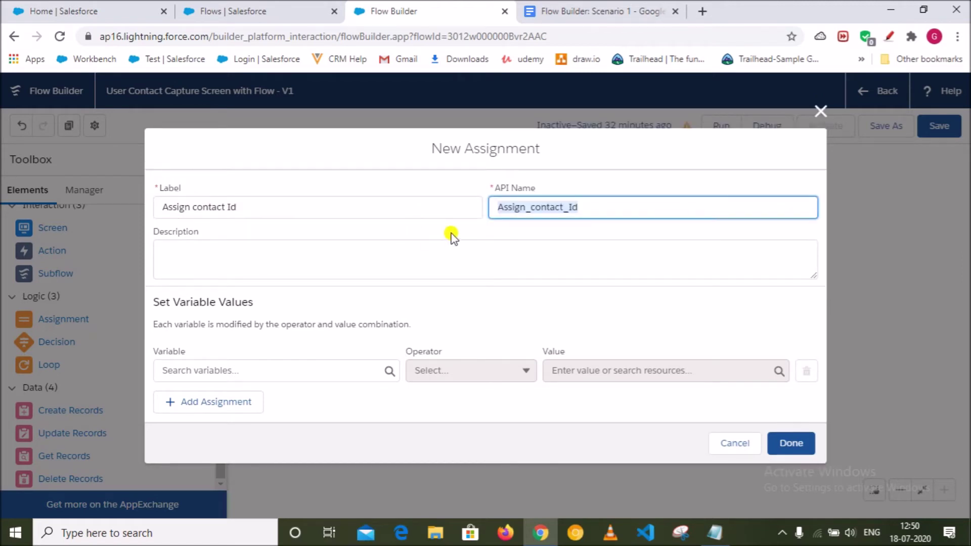
- Choose the Id field of myContactRec as the assignment's variable, with the Equals operator
{"action": "left_click", "coordinate": [212, 370]}
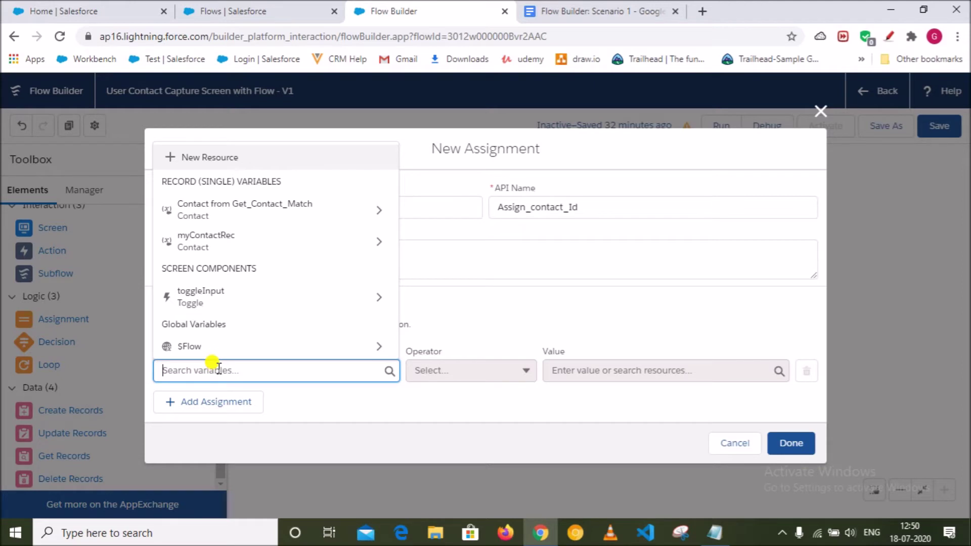
{"action": "left_click", "coordinate": [233, 248]}
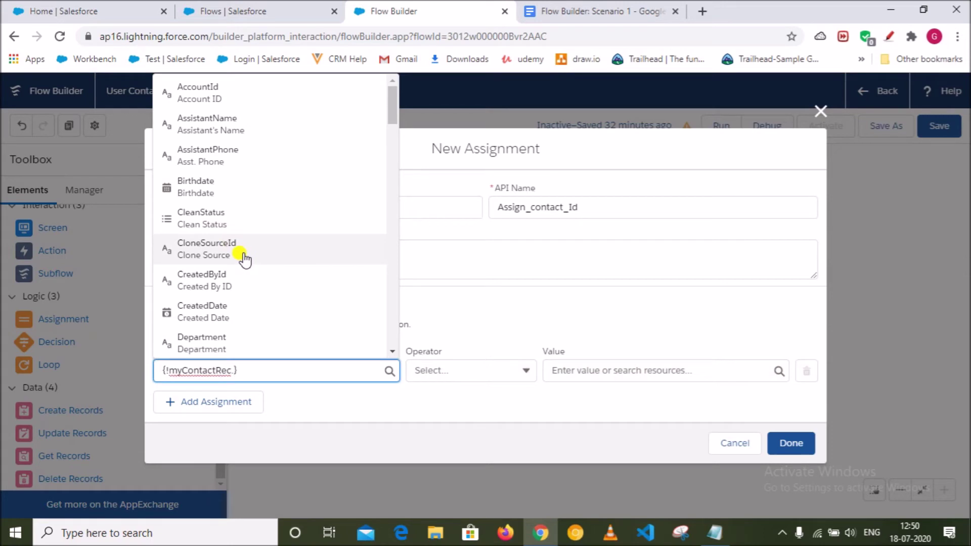
{"action": "type", "text": "Id"}
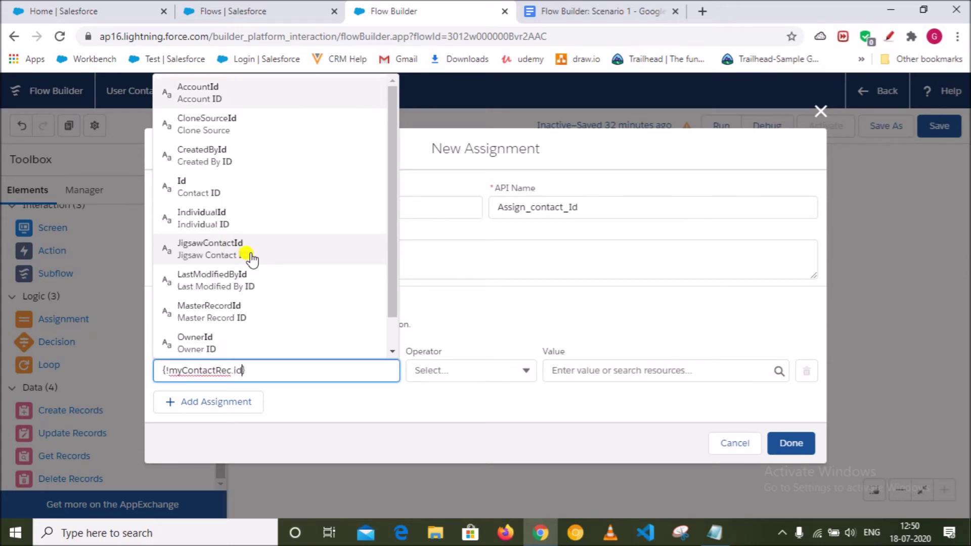
{"action": "left_click", "coordinate": [222, 192]}
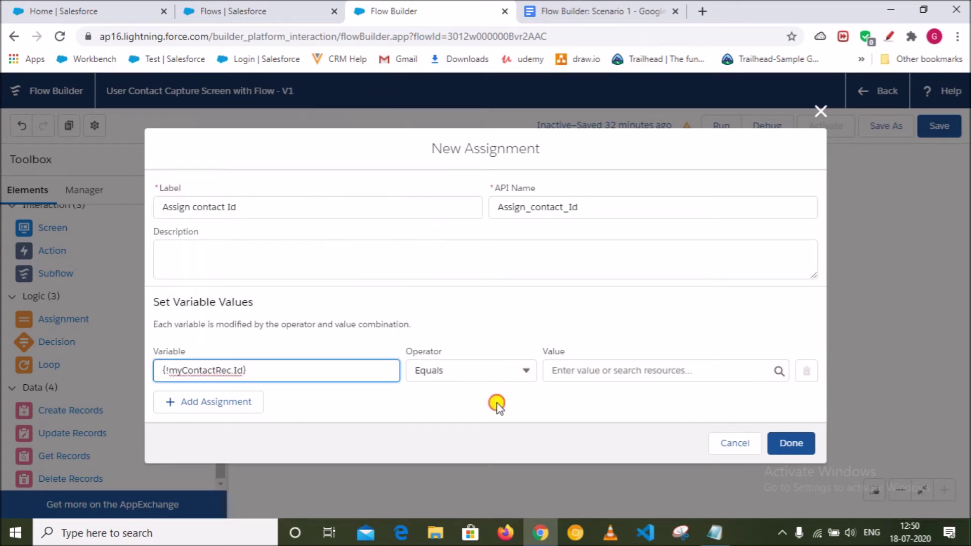
{"action": "left_click", "coordinate": [530, 374]}
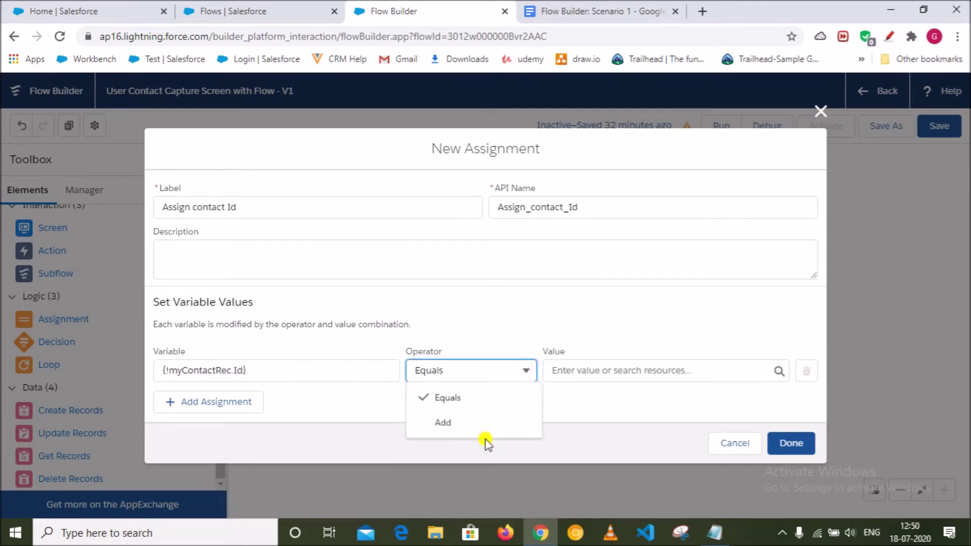
{"action": "left_click", "coordinate": [481, 403]}
- Set the assignment's value to the Id field of Get_Contact_Match, checking the source record's name in the Notepad notes
{"action": "left_click", "coordinate": [601, 370]}
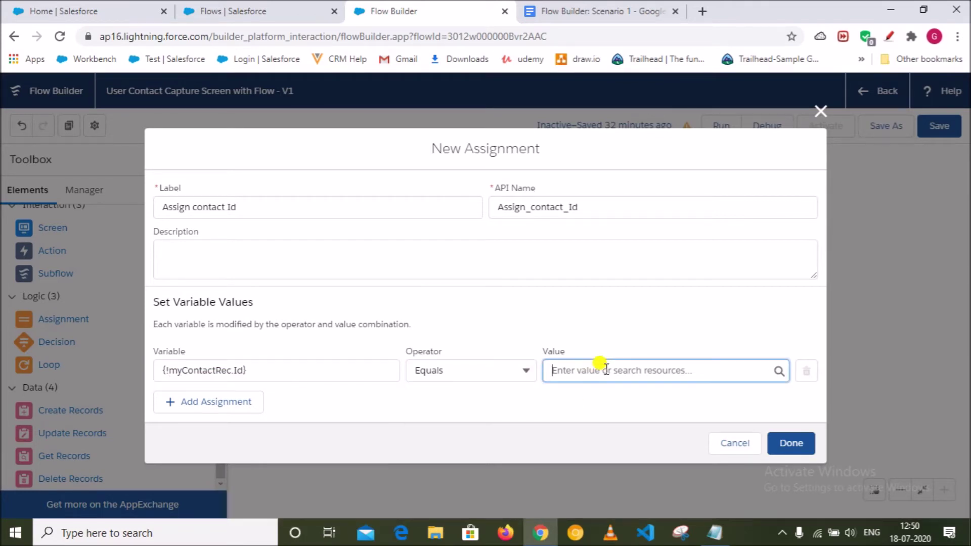
{"action": "left_click", "coordinate": [714, 533]}
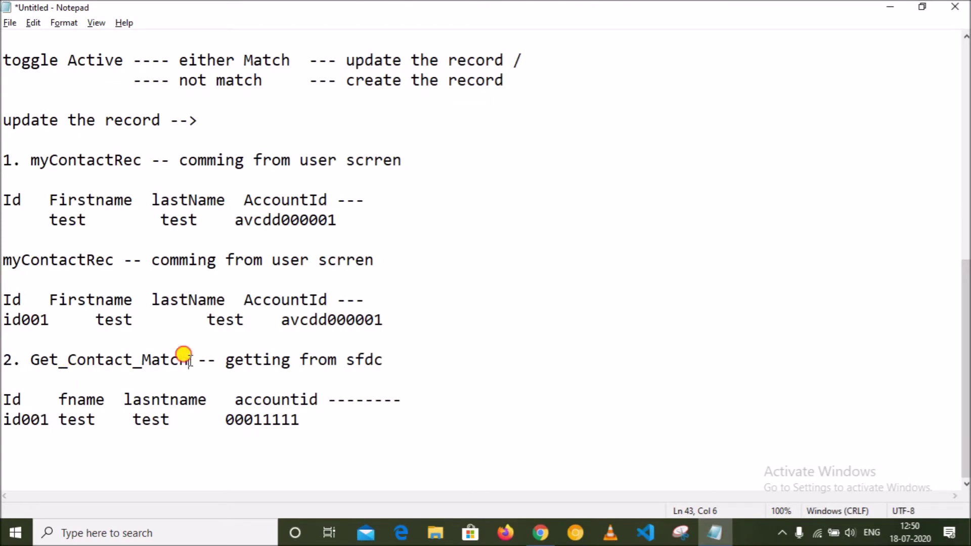
{"action": "left_click_drag", "start_coordinate": [190, 362], "coordinate": [50, 362]}
{"action": "left_click", "coordinate": [30, 400]}
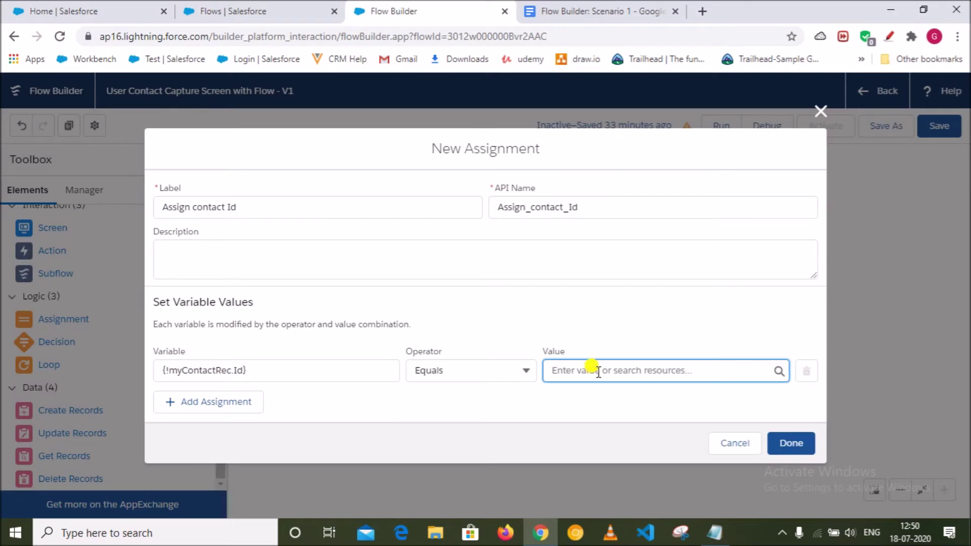
{"action": "type", "text": "ge"}
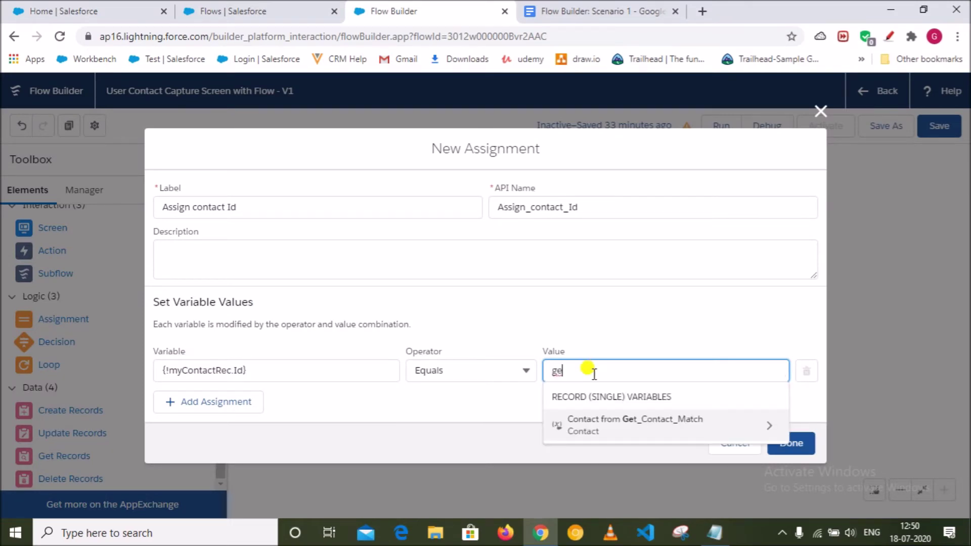
{"action": "left_click", "coordinate": [604, 424]}
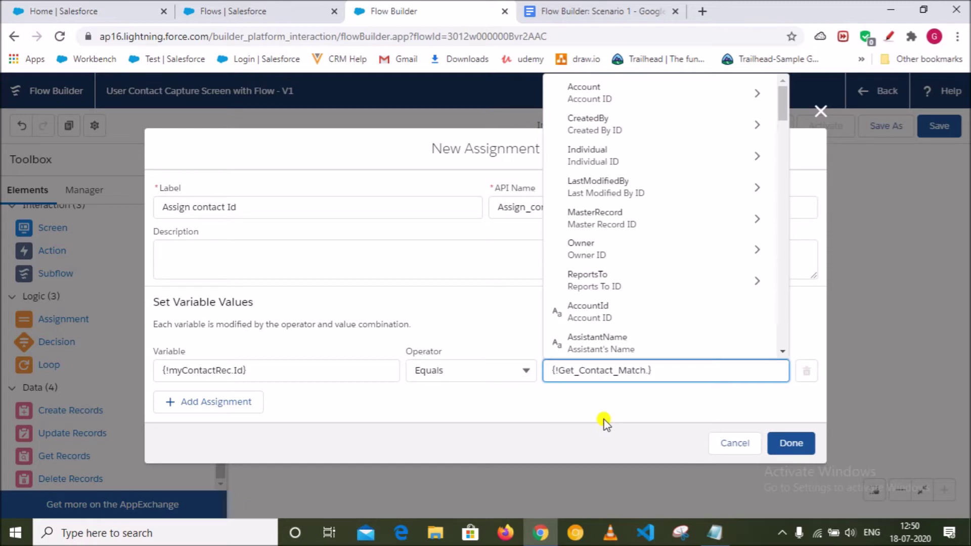
{"action": "type", "text": "id"}
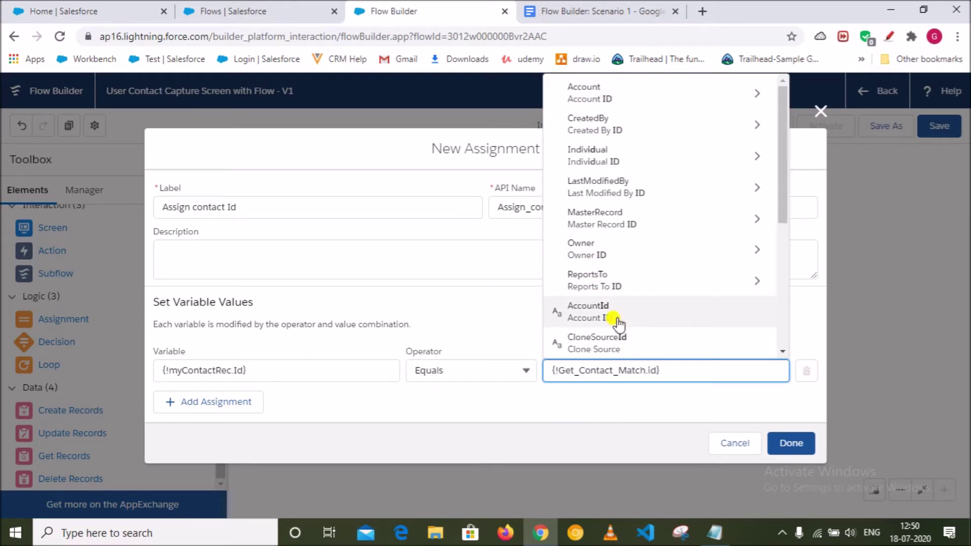
{"action": "scroll", "coordinate": [638, 268], "scroll_direction": "down", "scroll_amount": 3}
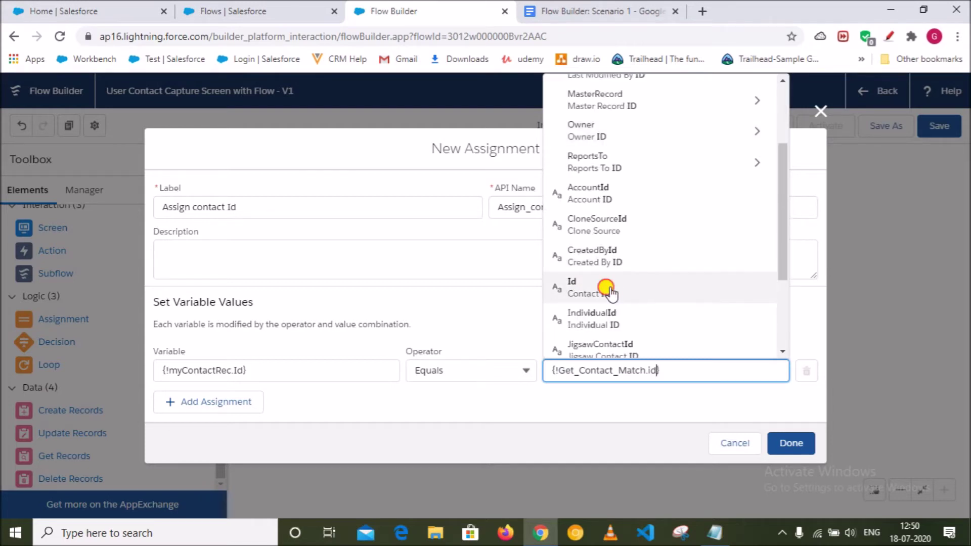
{"action": "left_click", "coordinate": [609, 289]}
{"action": "left_click", "coordinate": [478, 404]}
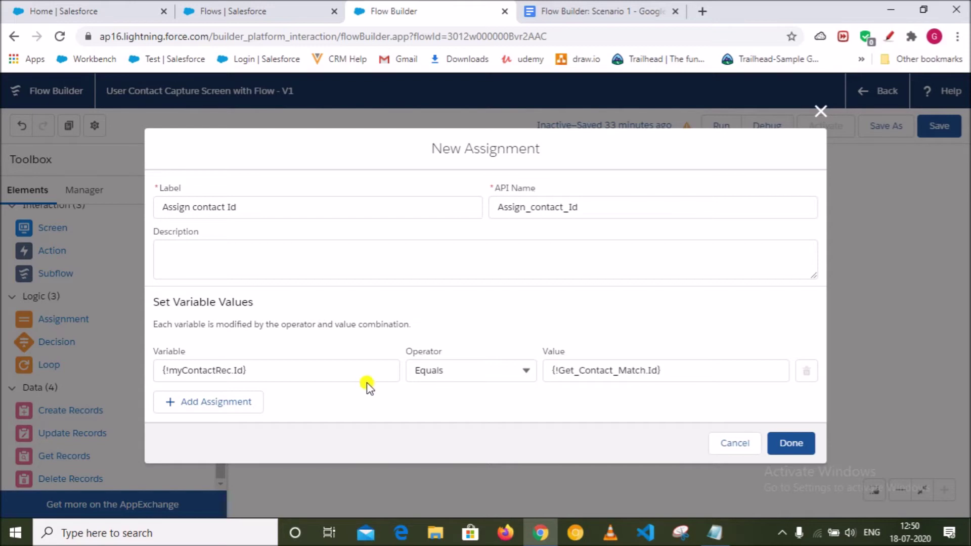
- Compare the assignment's Id mapping with the myContactRec and Get_Contact_Match blocks in the Notepad notes
{"action": "key", "text": "alt+Tab"}
{"action": "key", "text": "alt+Tab"}
{"action": "key", "text": "alt+Tab"}
{"action": "double_click", "coordinate": [23, 300]}
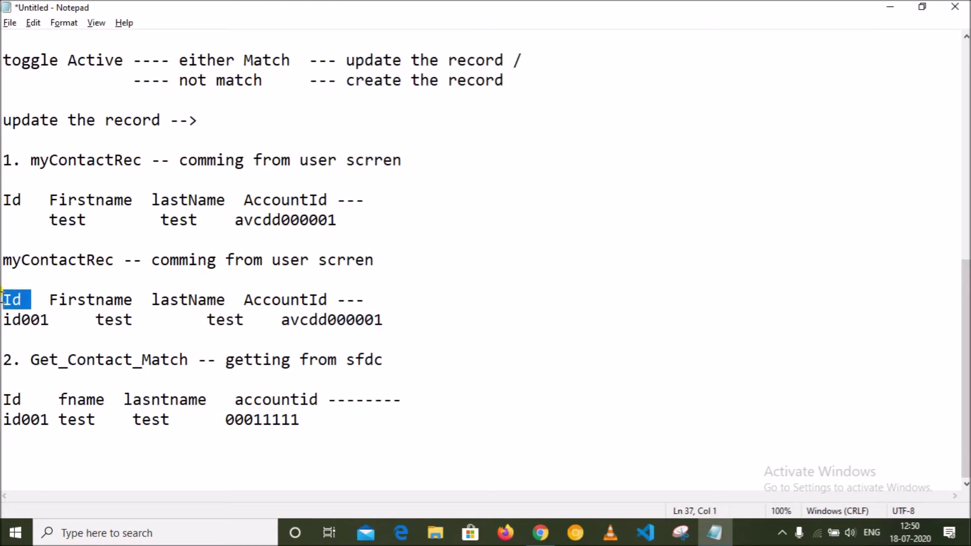
{"action": "key", "text": "alt+Tab"}
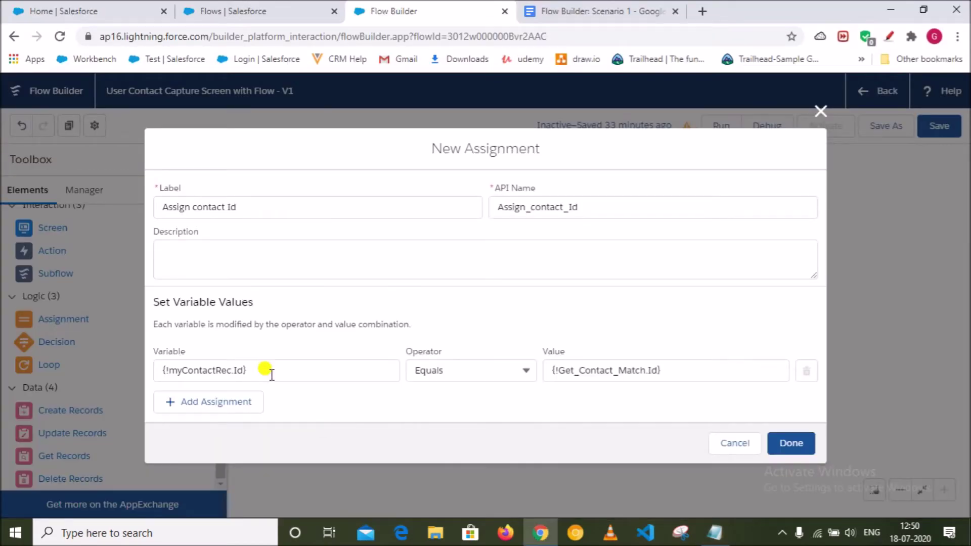
{"action": "key", "text": "alt+Tab"}
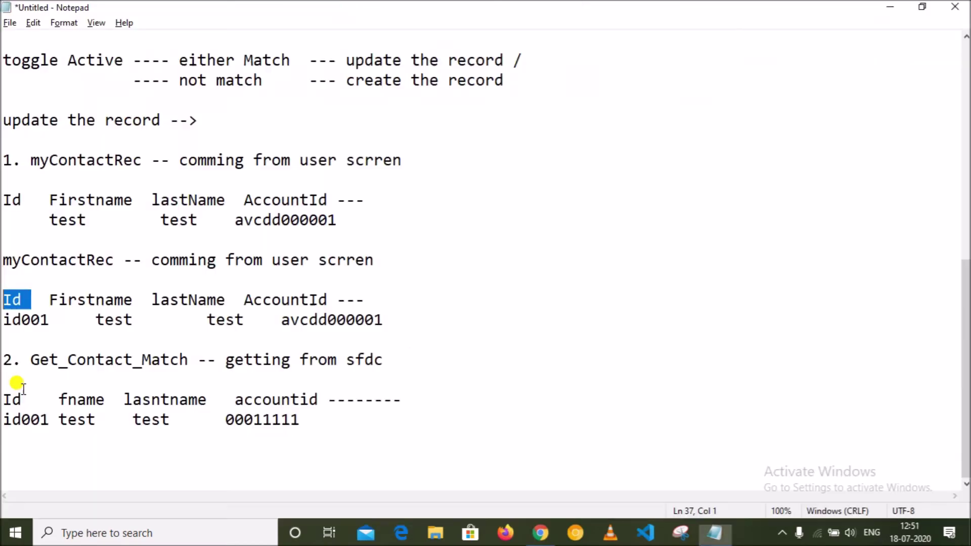
{"action": "left_click", "coordinate": [32, 360]}
{"action": "left_click_drag", "start_coordinate": [30, 360], "coordinate": [191, 356]}
{"action": "left_click", "coordinate": [28, 404]}
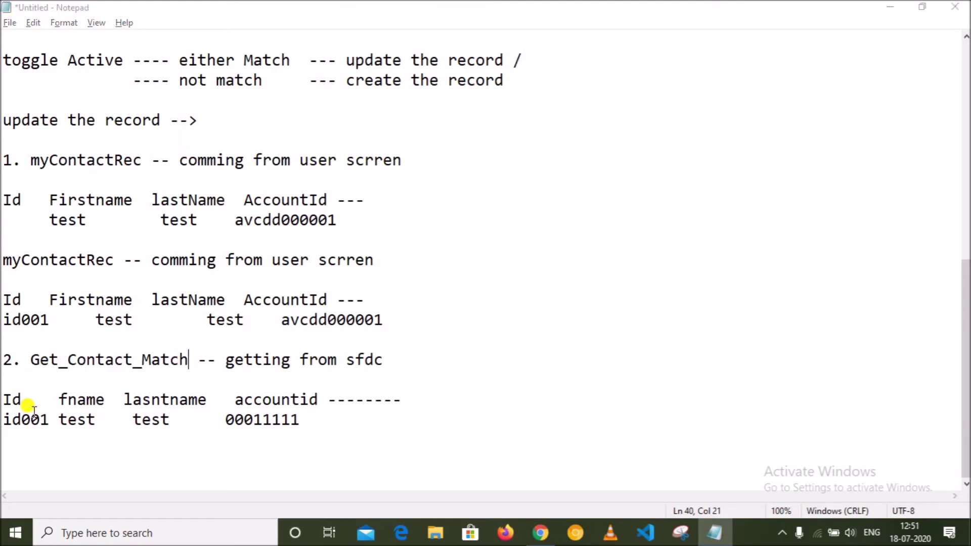
- Return to Flow Builder, finish the assignment, and connect the "update or create?" decision to it for the "update the record" outcome
{"action": "key", "text": "alt+Tab"}
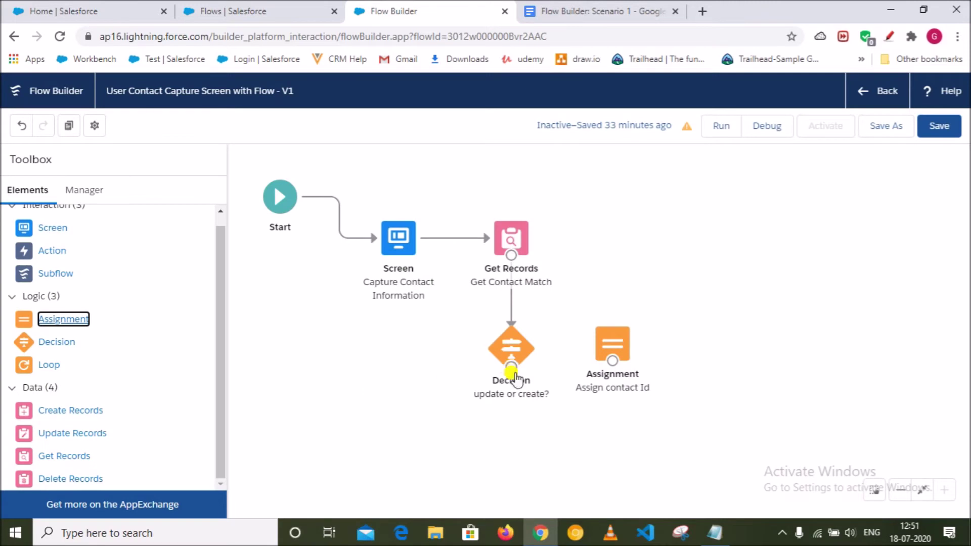
{"action": "left_click_drag", "start_coordinate": [512, 374], "coordinate": [614, 350]}
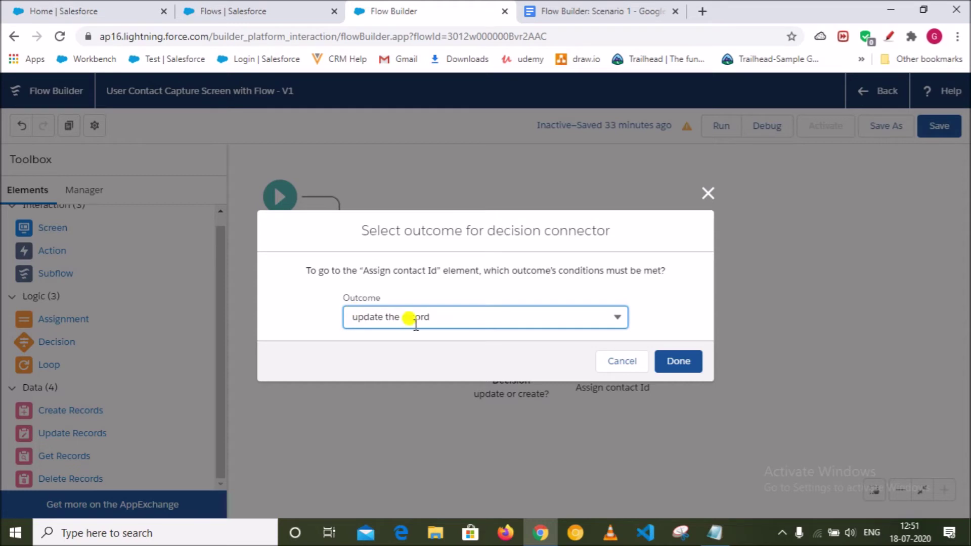
{"action": "key", "text": "alt+Tab"}
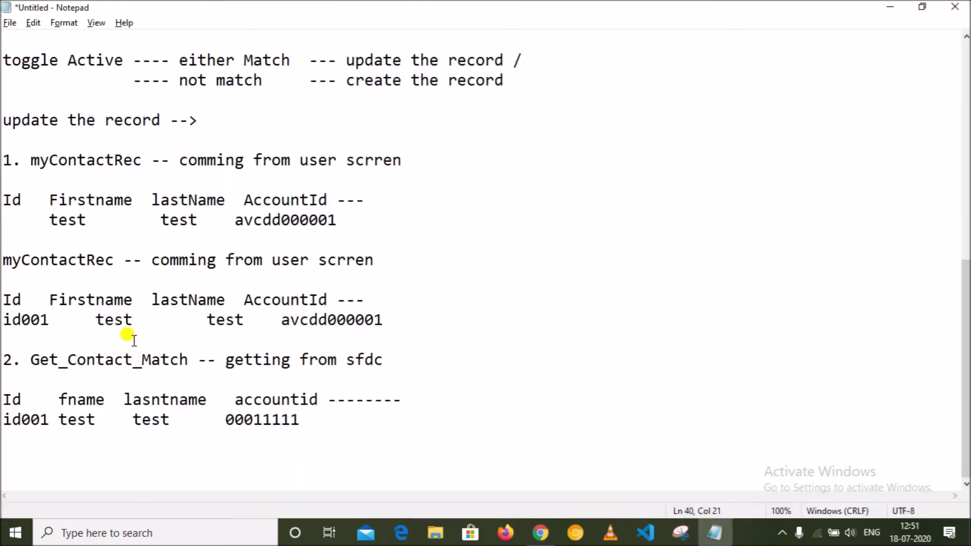
{"action": "left_click_drag", "start_coordinate": [160, 120], "coordinate": [1, 123]}
{"action": "key", "text": "alt+Tab"}
{"action": "key", "text": "alt+Tab"}
{"action": "key", "text": "alt+Tab"}
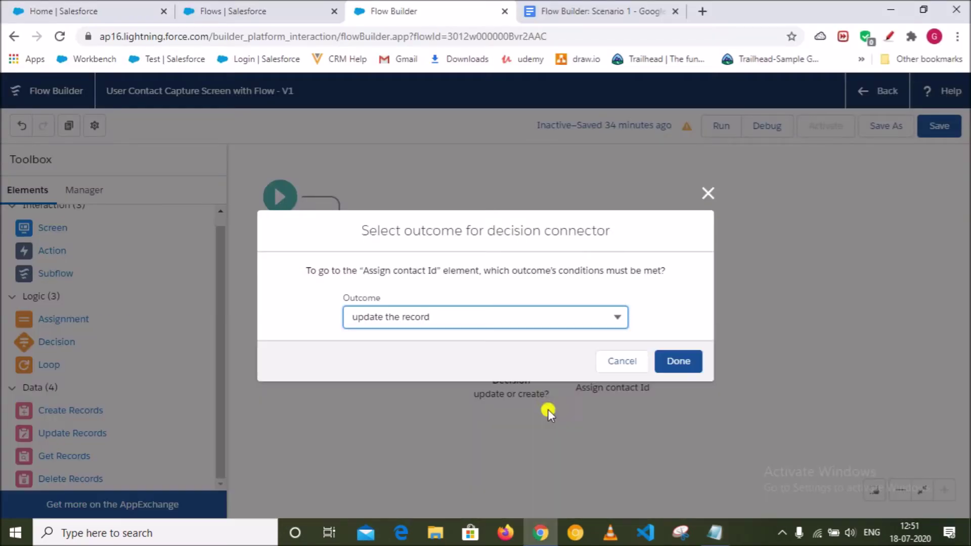
{"action": "left_click", "coordinate": [677, 362]}
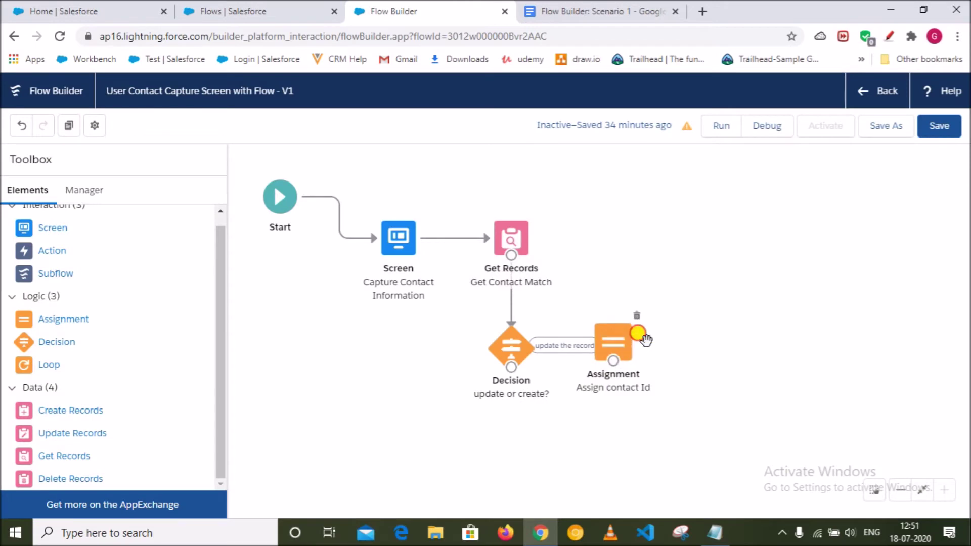
- Space the Assign contact Id element farther from the decision, and check the second myContactRec block in the Notepad notes
{"action": "left_click_drag", "start_coordinate": [645, 337], "coordinate": [669, 350]}
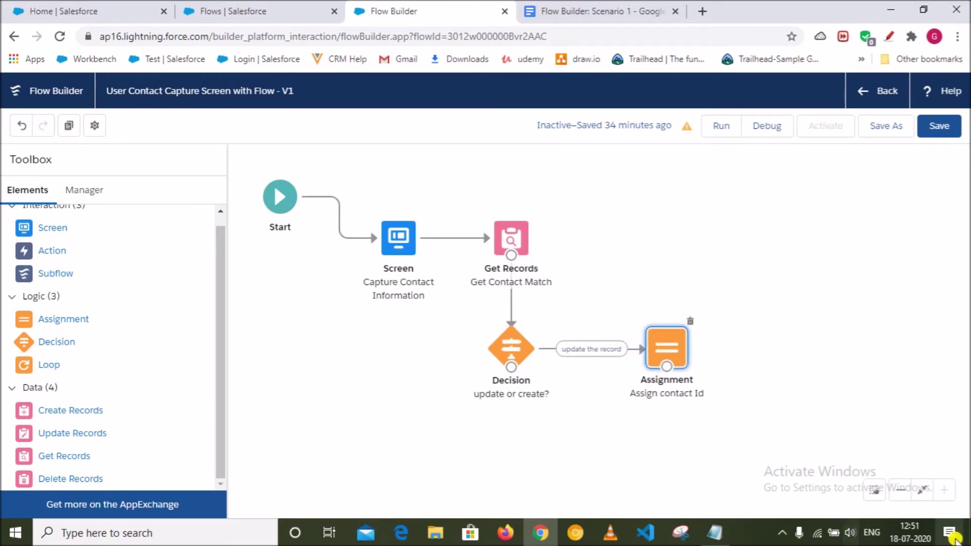
{"action": "key", "text": "alt+Tab"}
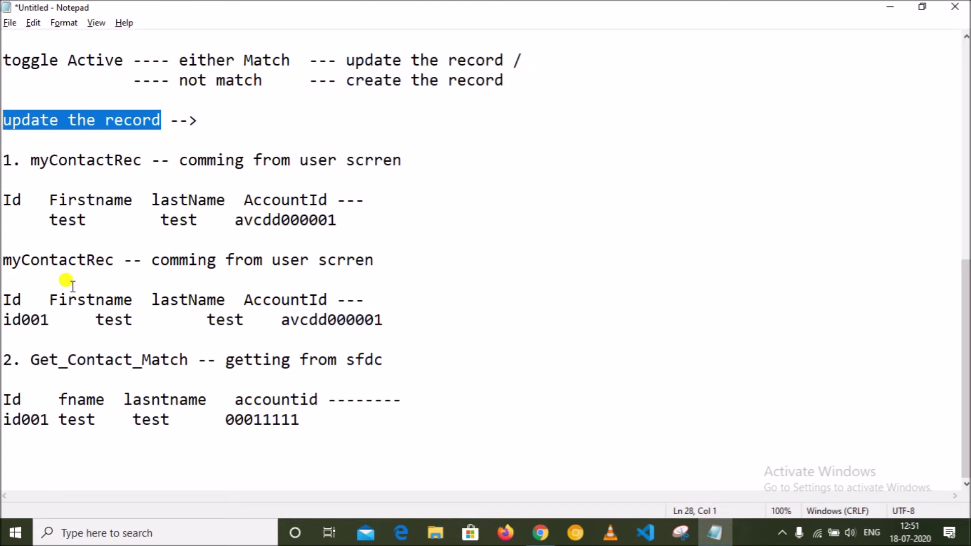
{"action": "left_click", "coordinate": [112, 260]}
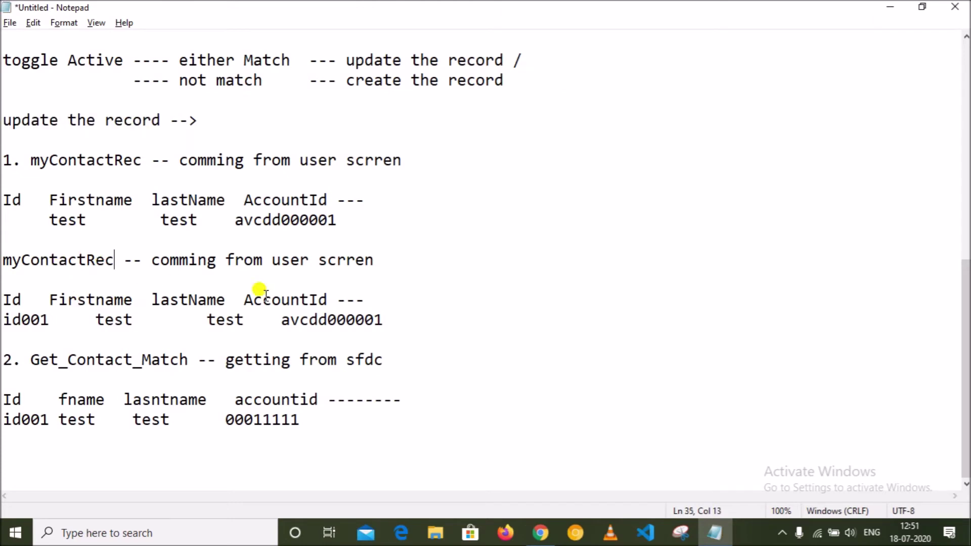
{"action": "left_click_drag", "start_coordinate": [380, 317], "coordinate": [3, 299]}
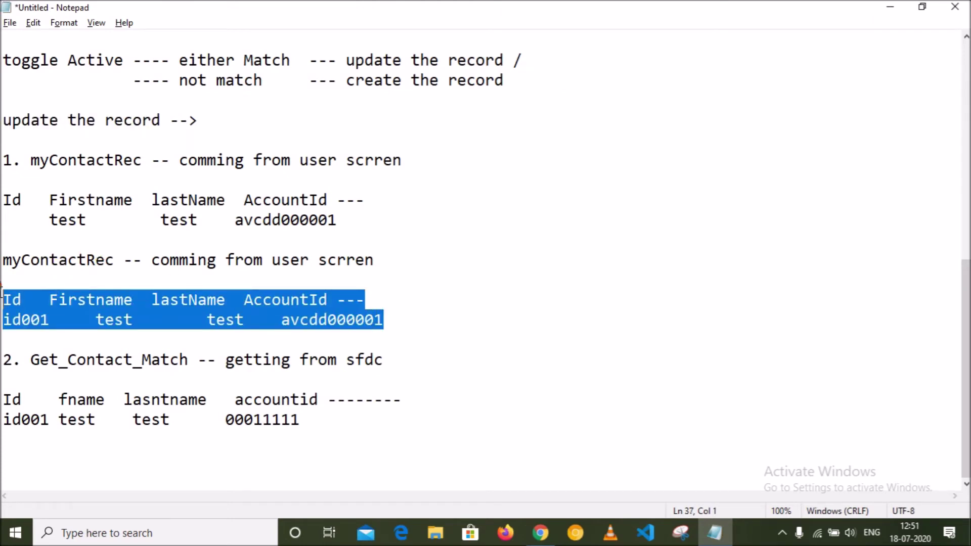
{"action": "left_click", "coordinate": [384, 320]}
{"action": "key", "text": "alt+Tab"}
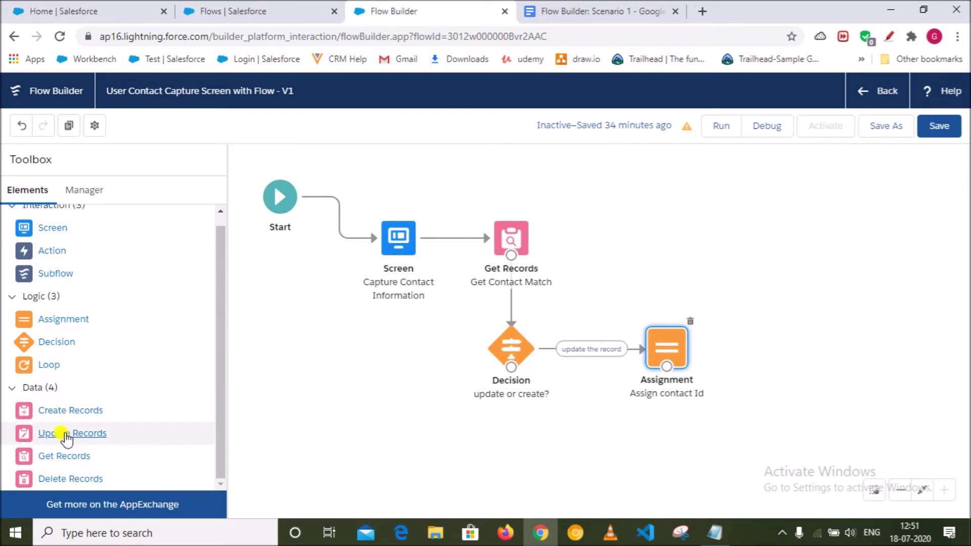
- Add an Update Records element beyond the assignment and label it "update contact", with the API name update_contact
{"action": "left_click_drag", "start_coordinate": [55, 437], "coordinate": [768, 329]}
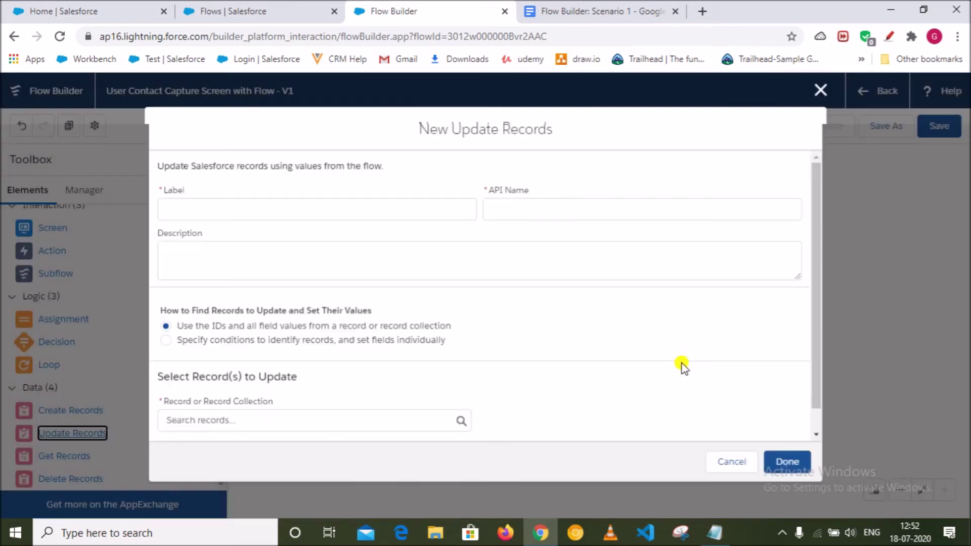
{"action": "type", "text": "update co"}
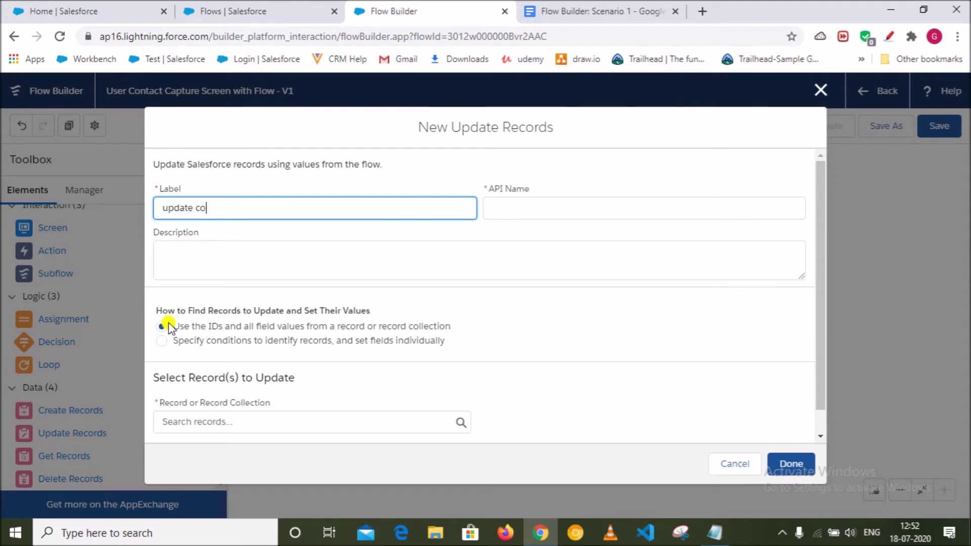
{"action": "type", "text": "ntact"}
{"action": "key", "text": "Tab"}
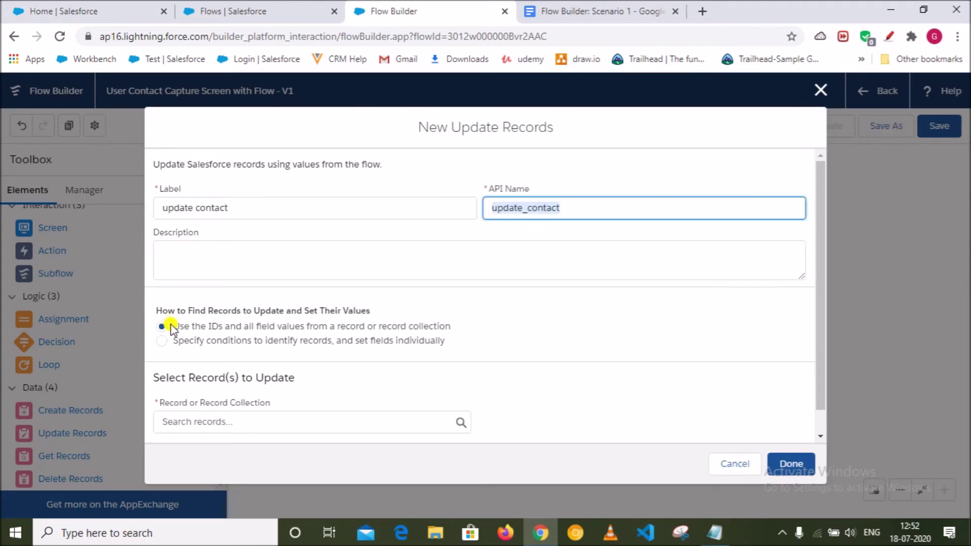
{"action": "left_click", "coordinate": [450, 386]}
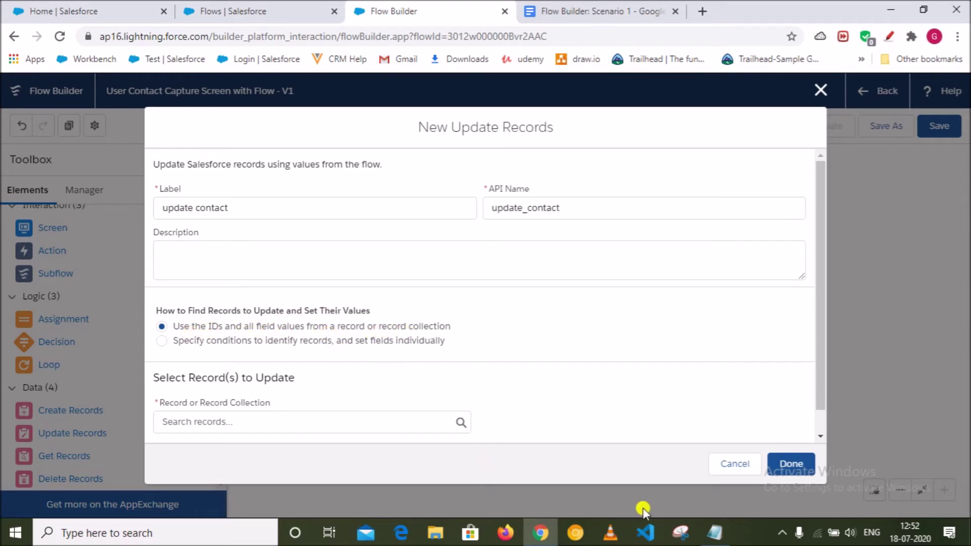
- Examine the Id and field values of the second myContactRec block in the Notepad notes
{"action": "left_click", "coordinate": [714, 532]}
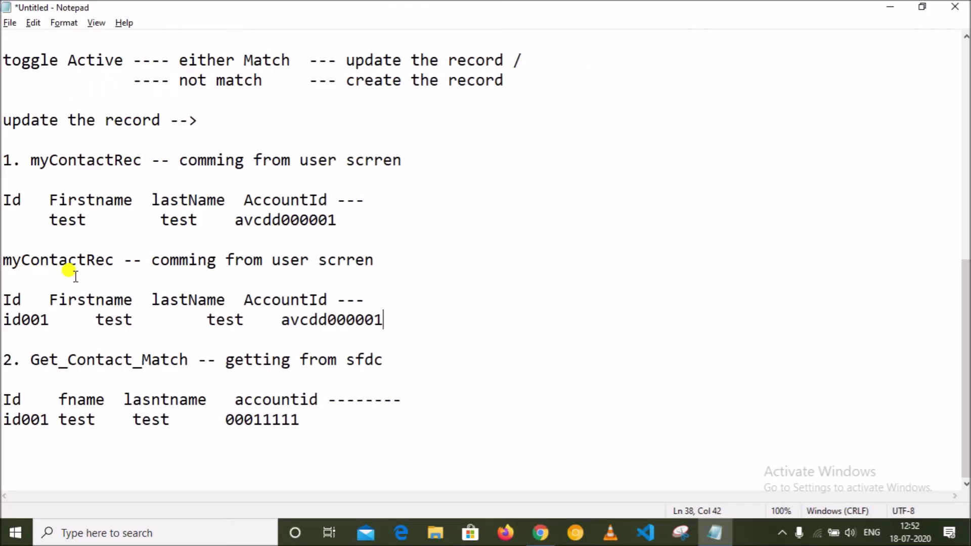
{"action": "left_click_drag", "start_coordinate": [115, 260], "coordinate": [2, 258]}
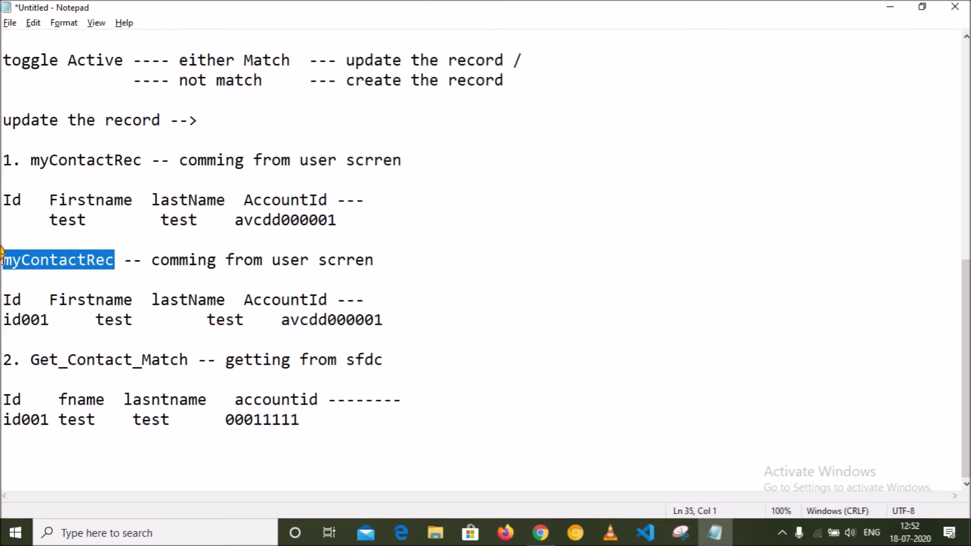
{"action": "left_click", "coordinate": [2, 299]}
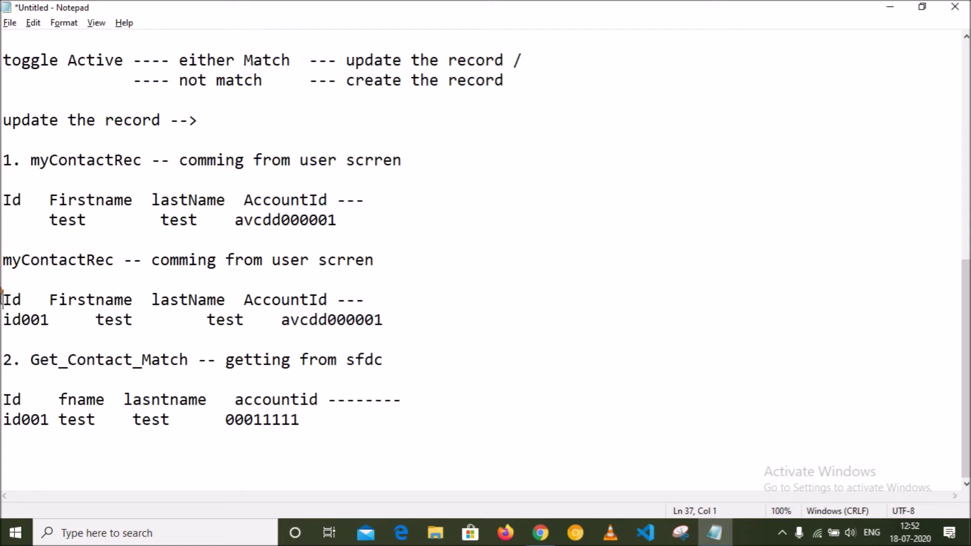
{"action": "left_click_drag", "start_coordinate": [49, 319], "coordinate": [10, 320]}
{"action": "left_click", "coordinate": [54, 322]}
{"action": "left_click_drag", "start_coordinate": [2, 320], "coordinate": [392, 317]}
{"action": "left_click", "coordinate": [395, 319]}
{"action": "left_click", "coordinate": [890, 8]}
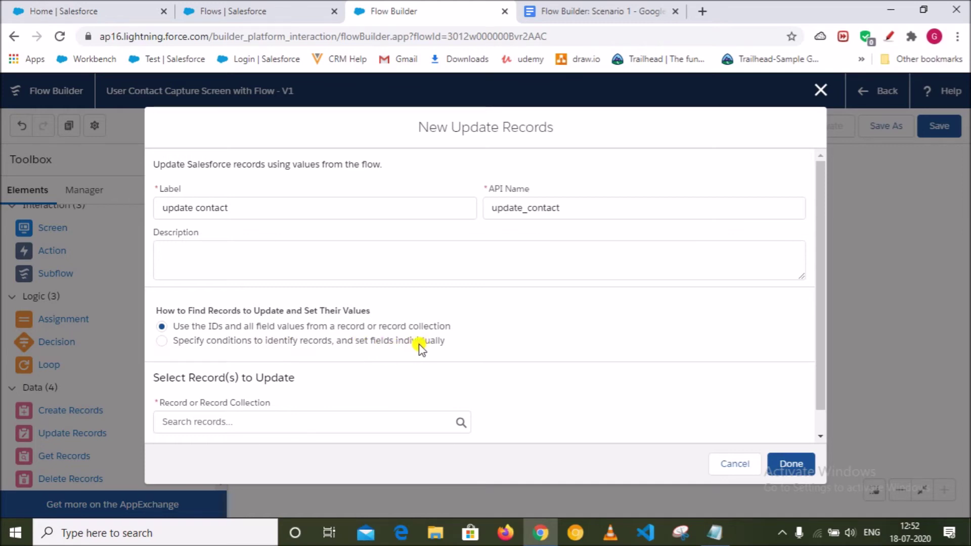
- Compare the Update Records option for using IDs and all field values with the second myContactRec block in Notepad
{"action": "left_click", "coordinate": [714, 533]}
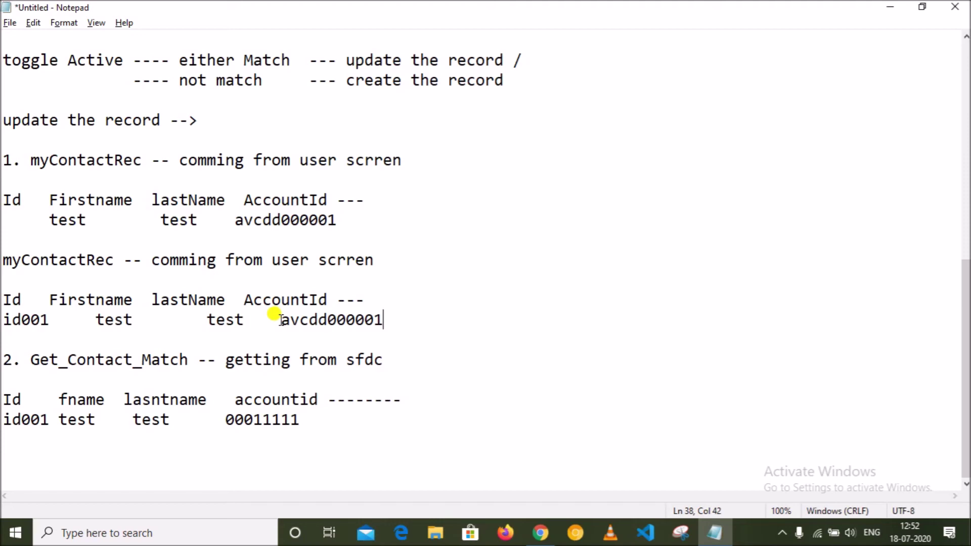
{"action": "left_click", "coordinate": [889, 7]}
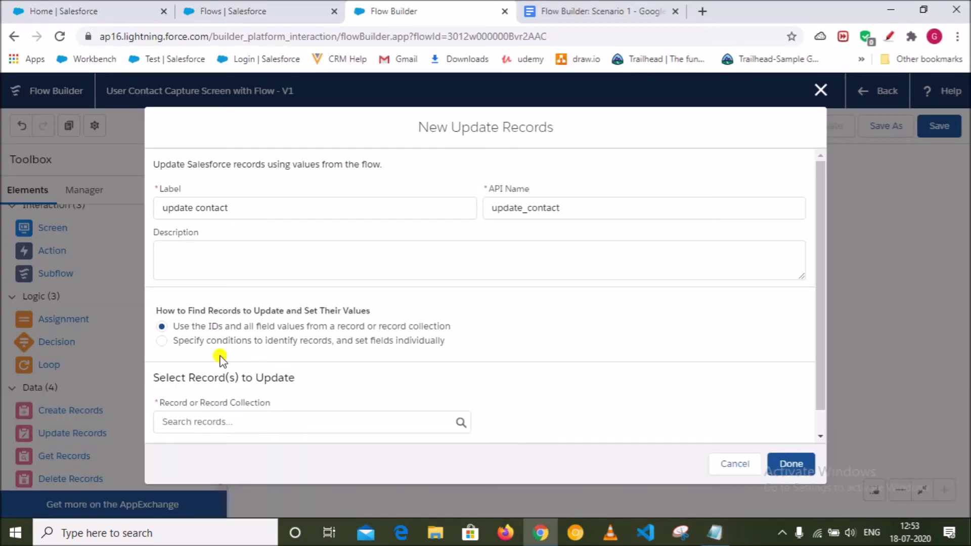
{"action": "left_click", "coordinate": [714, 532]}
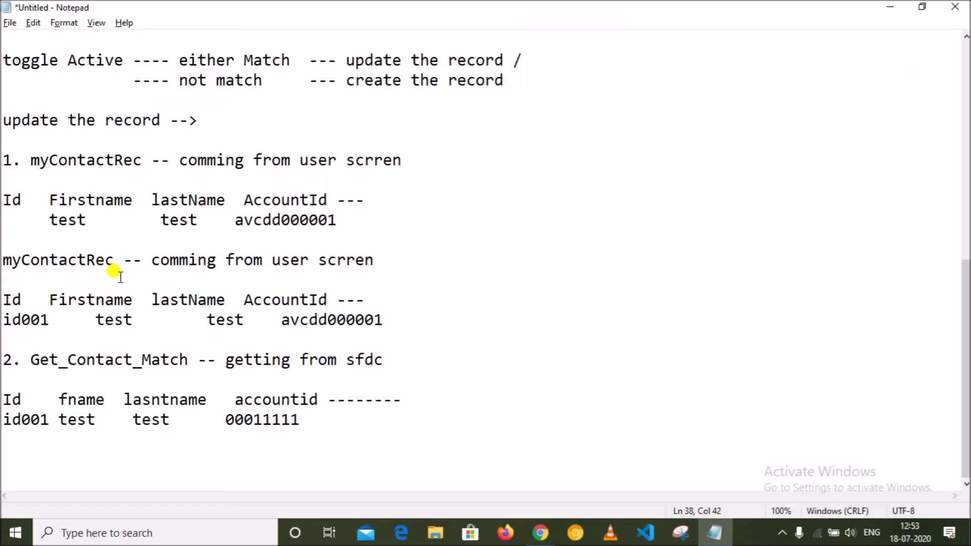
{"action": "left_click_drag", "start_coordinate": [1, 300], "coordinate": [387, 321]}
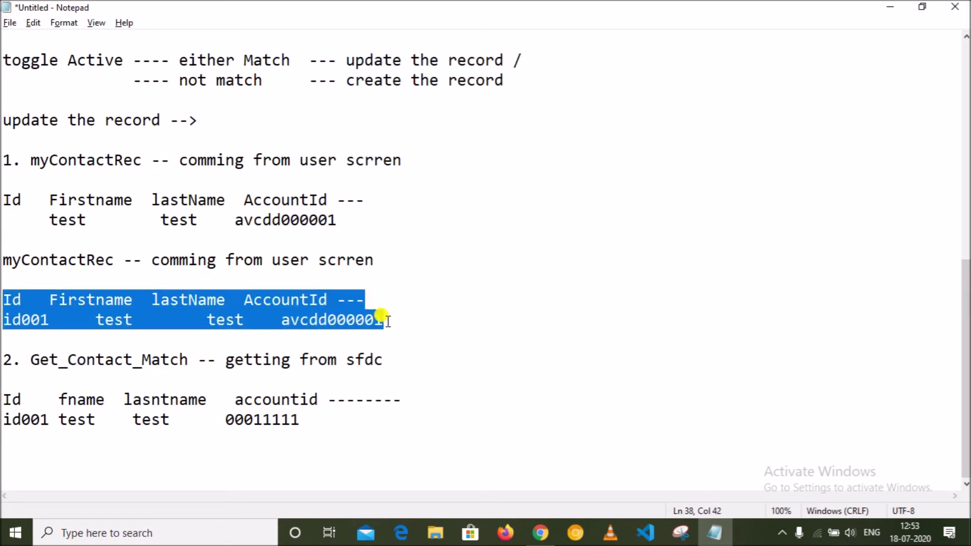
{"action": "left_click", "coordinate": [891, 8]}
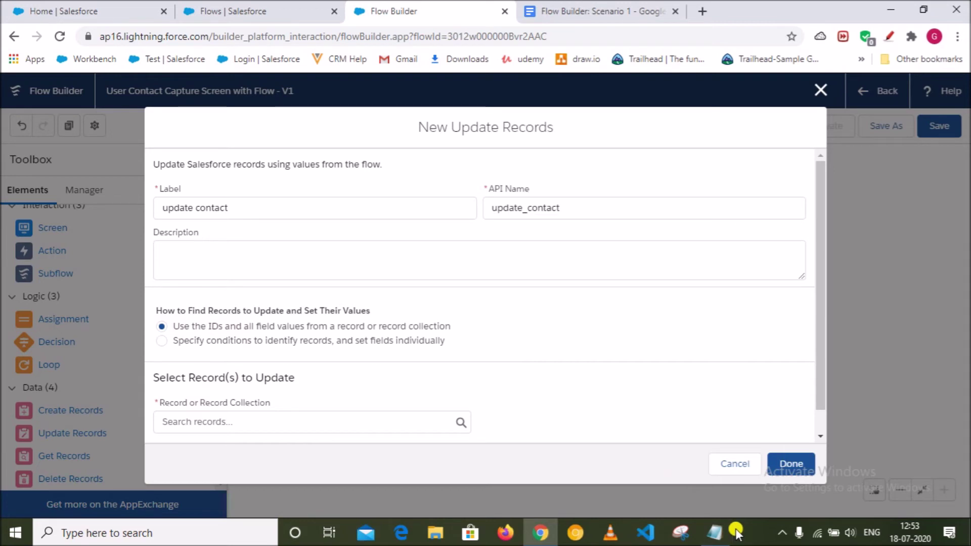
{"action": "left_click", "coordinate": [714, 533]}
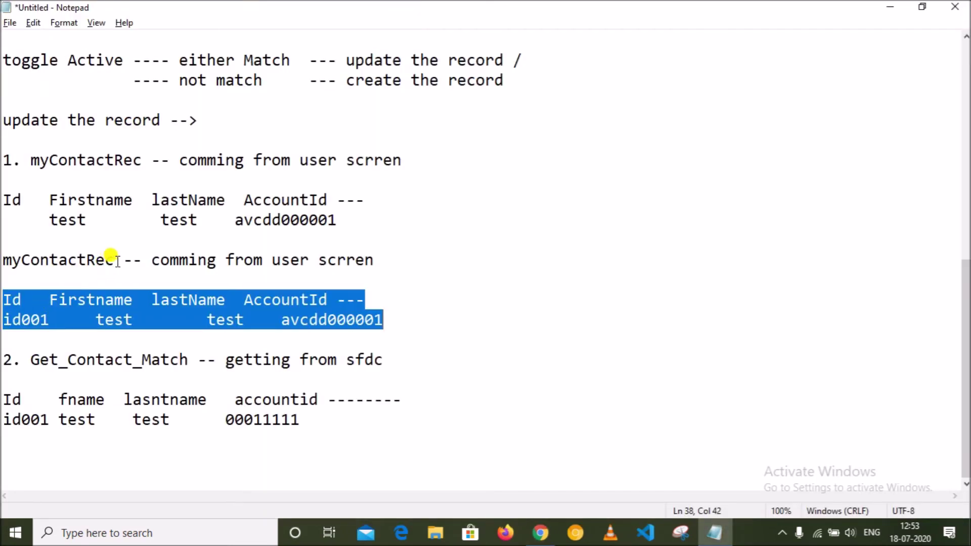
{"action": "left_click", "coordinate": [886, 7]}
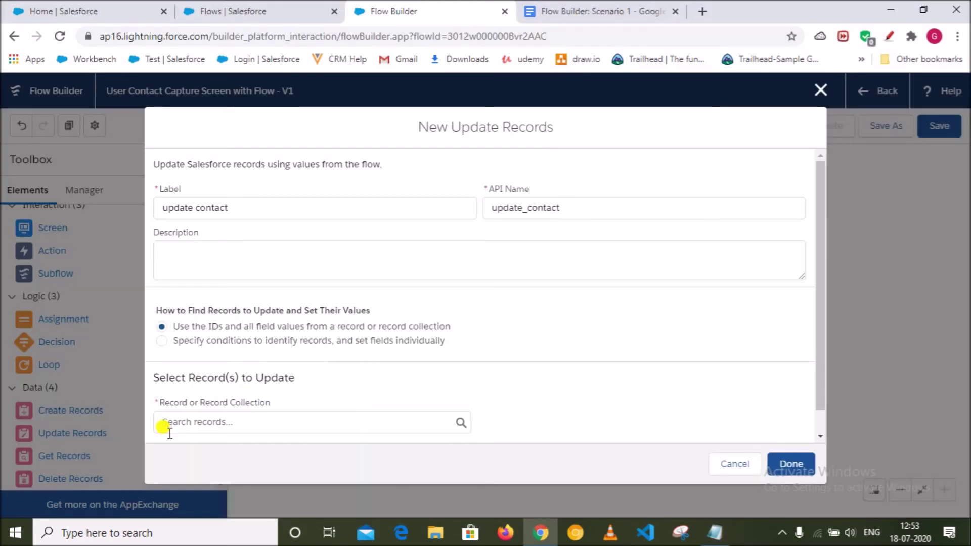
- Set myContactRec as the record to update, finish the element, and connect the Assign contact Id assignment to it
{"action": "left_click", "coordinate": [194, 425]}
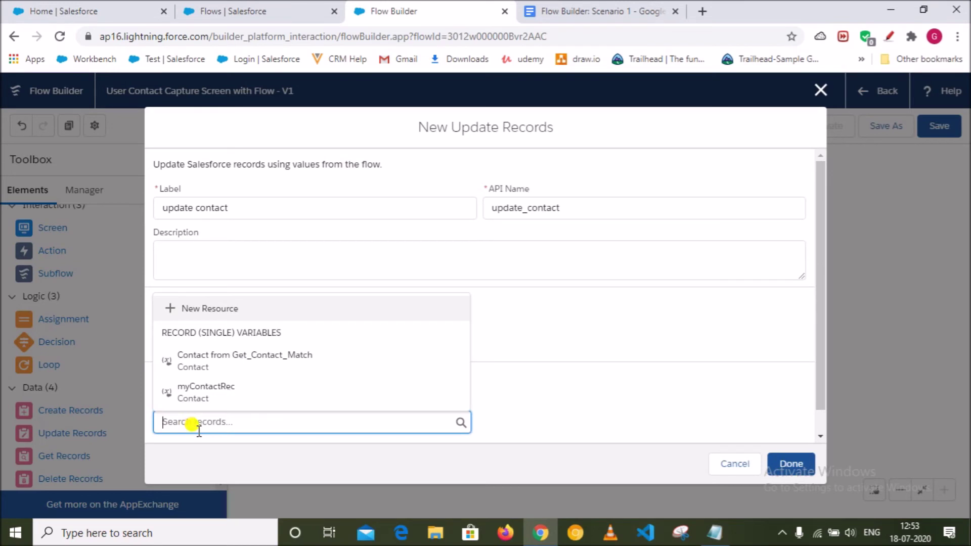
{"action": "left_click", "coordinate": [211, 393]}
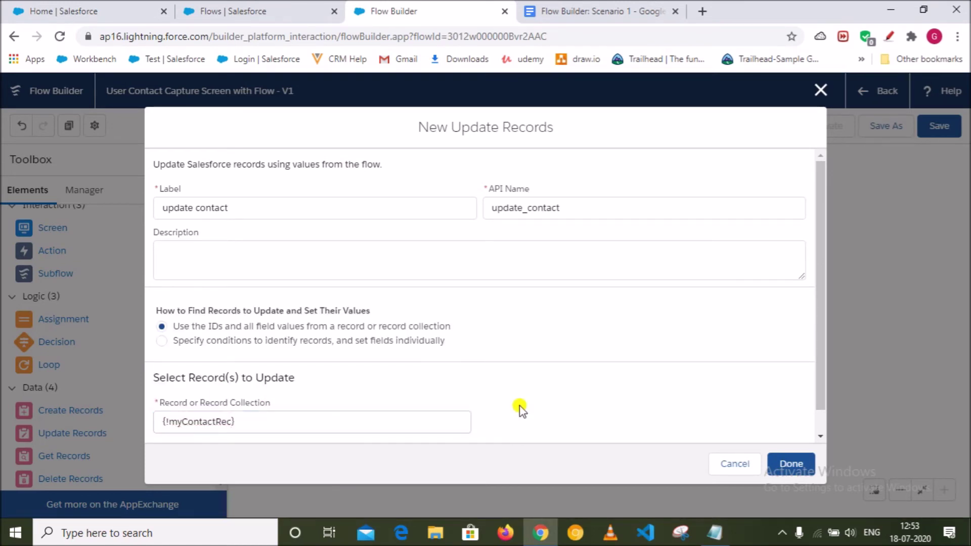
{"action": "scroll", "coordinate": [519, 412], "scroll_direction": "down", "scroll_amount": 1}
{"action": "left_click", "coordinate": [782, 466]}
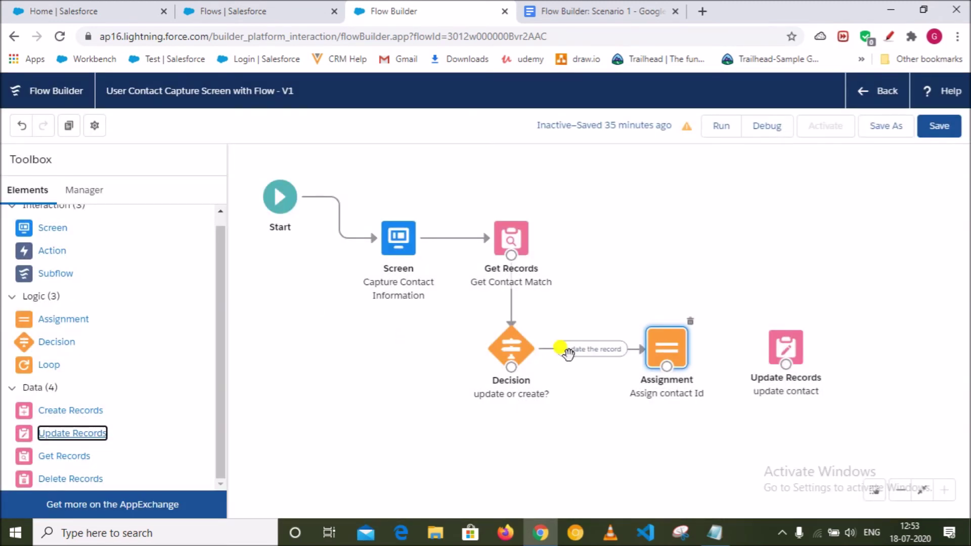
{"action": "left_click_drag", "start_coordinate": [666, 365], "coordinate": [796, 358]}
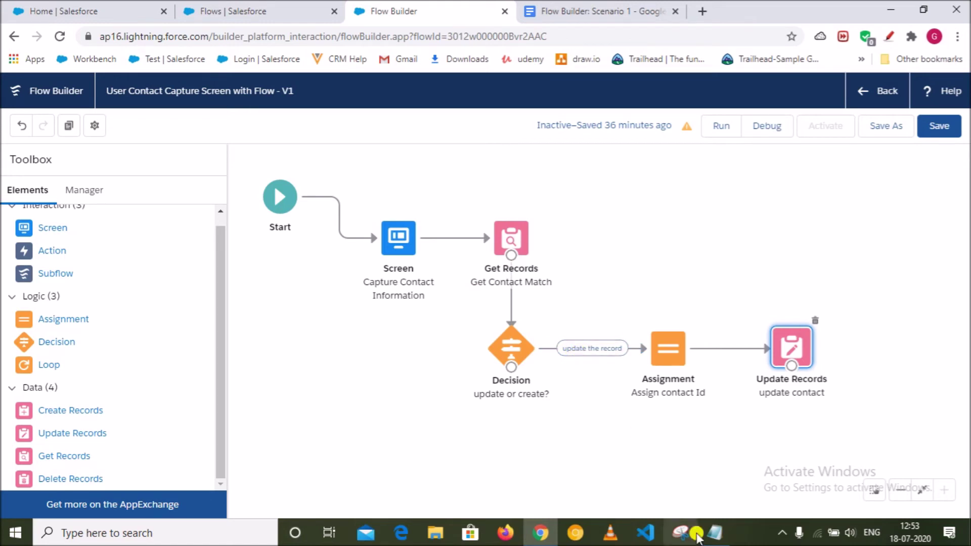
- Switch to the Notepad notes and copy the "update the record -->" line to the end, below the Get_Contact_Match block
{"action": "left_click", "coordinate": [713, 533]}
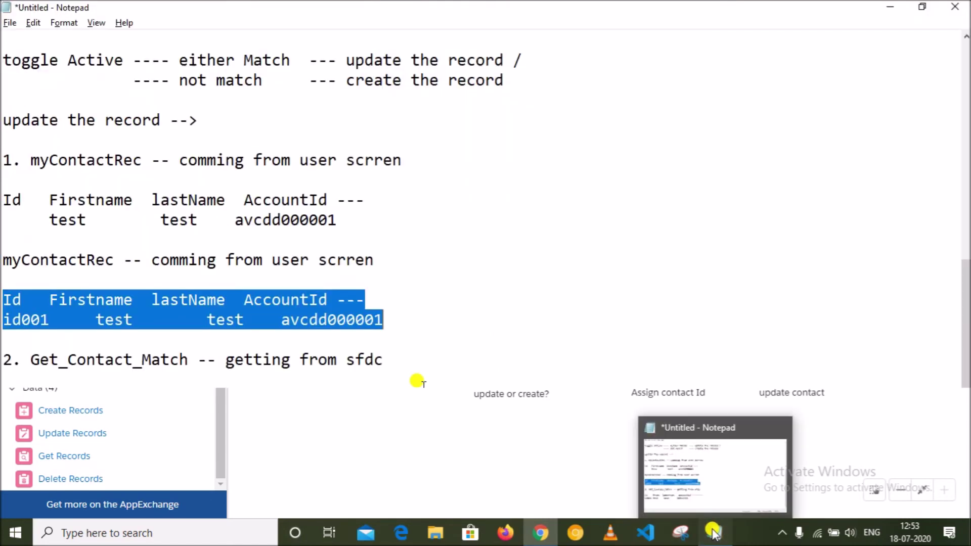
{"action": "left_click", "coordinate": [411, 318]}
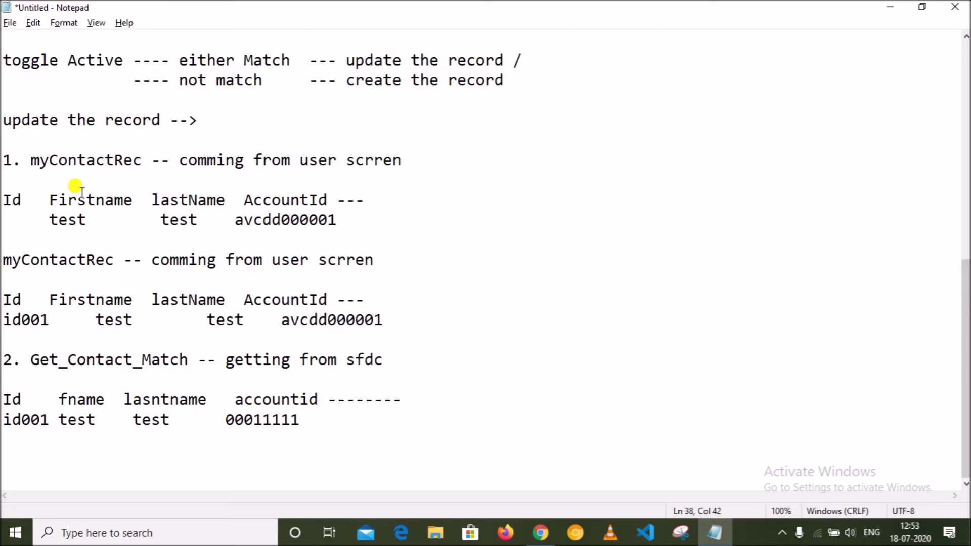
{"action": "scroll", "coordinate": [76, 188], "scroll_direction": "up", "scroll_amount": 3}
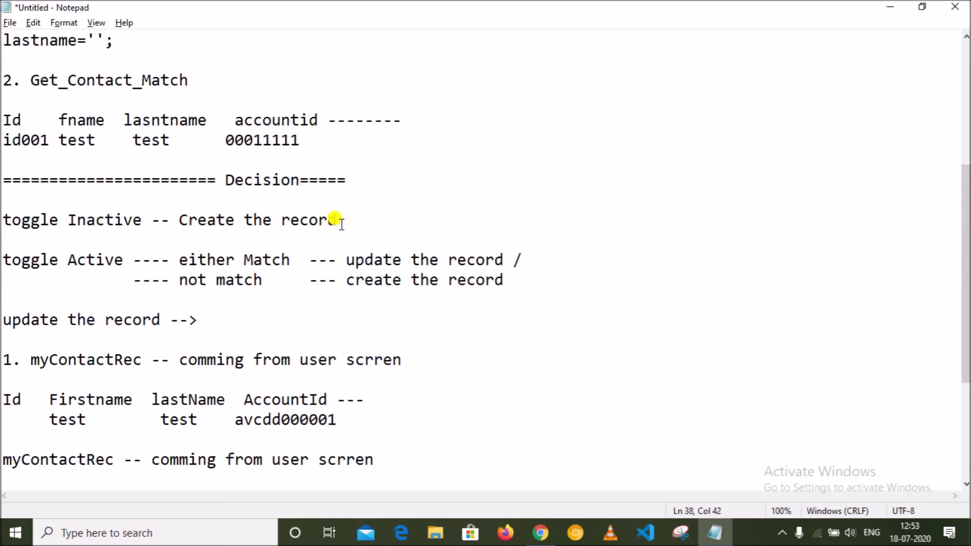
{"action": "scroll", "coordinate": [338, 222], "scroll_direction": "down", "scroll_amount": 3}
{"action": "left_click_drag", "start_coordinate": [211, 119], "coordinate": [3, 120]}
{"action": "key", "text": "ctrl+c"}
{"action": "left_click", "coordinate": [326, 419]}
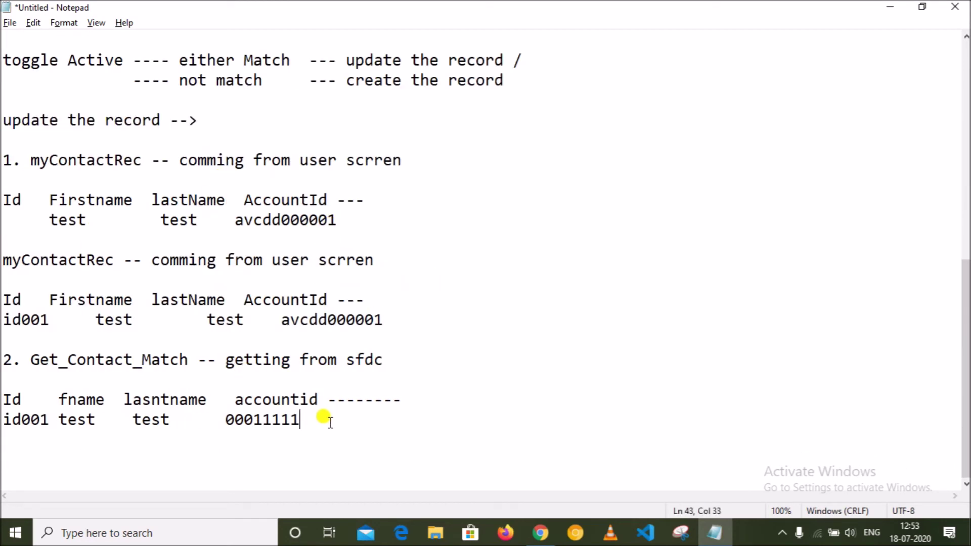
{"action": "key", "text": "Return"}
{"action": "key", "text": "Return"}
{"action": "key", "text": "Return"}
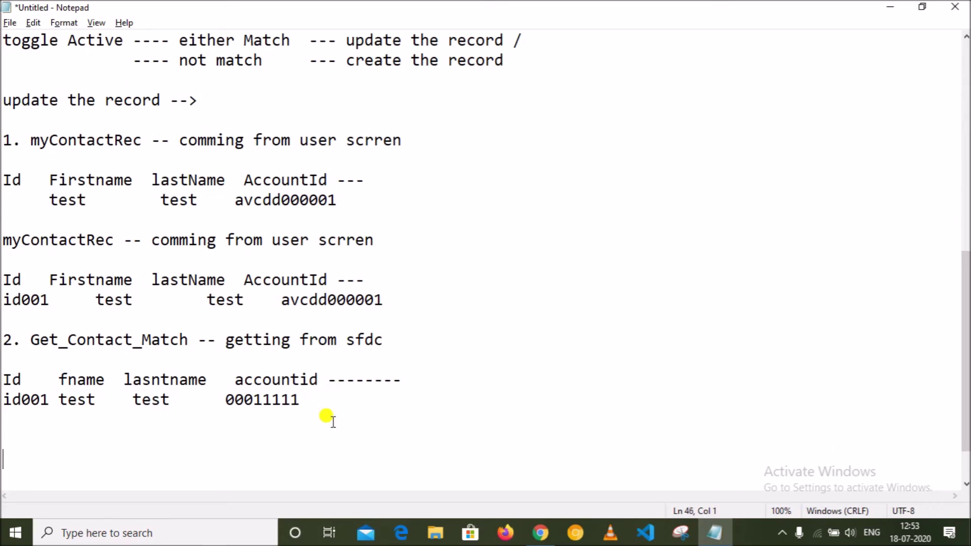
{"action": "key", "text": "ctrl+v"}
{"action": "key", "text": "Return"}
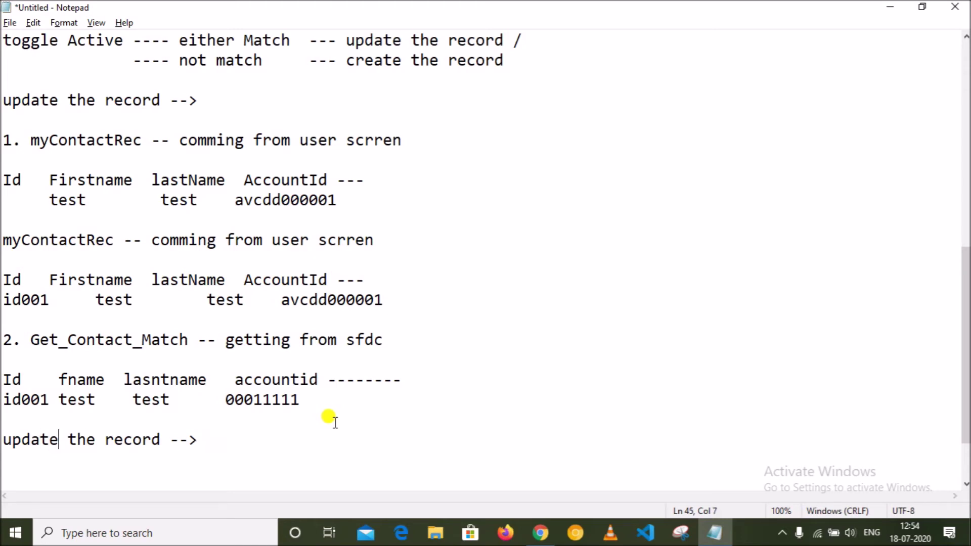
- Change the copied line at the end of the notes to "create the record -->" and leave blank lines below it
{"action": "key", "text": "BackSpace"}
{"action": "key", "text": "BackSpace"}
{"action": "key", "text": "BackSpace"}
{"action": "key", "text": "BackSpace"}
{"action": "key", "text": "BackSpace"}
{"action": "key", "text": "BackSpace"}
{"action": "type", "text": "create"}
{"action": "key", "text": "Return"}
{"action": "key", "text": "Return"}
- Check the flow canvas, and examine the first myContactRec block and its Id column at the start of the Notepad notes
{"action": "key", "text": "alt+Tab"}
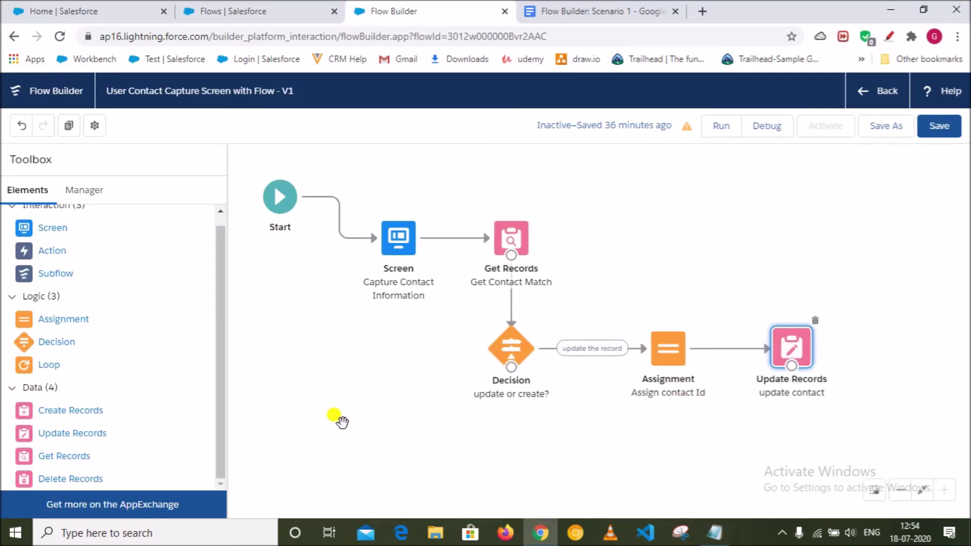
{"action": "key", "text": "alt+Tab"}
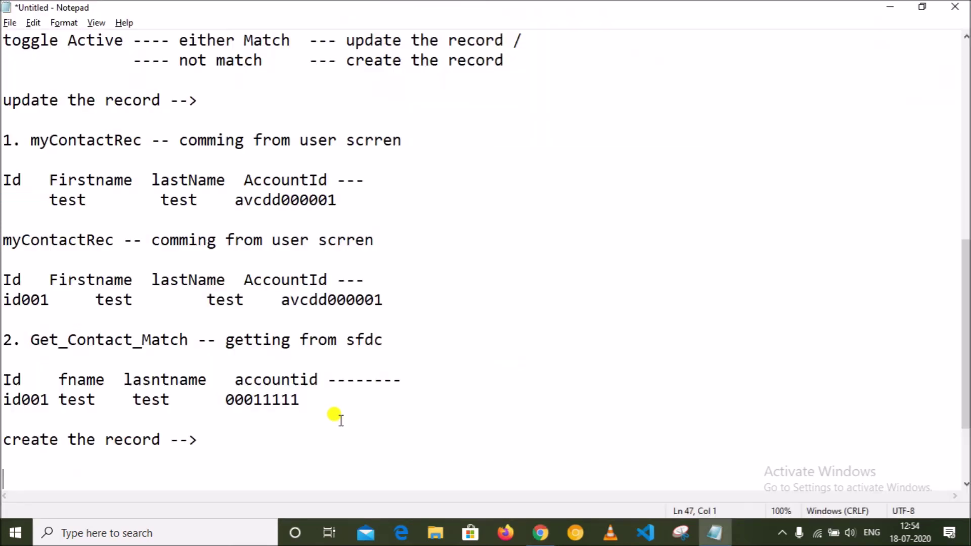
{"action": "scroll", "coordinate": [252, 404], "scroll_direction": "up", "scroll_amount": 8}
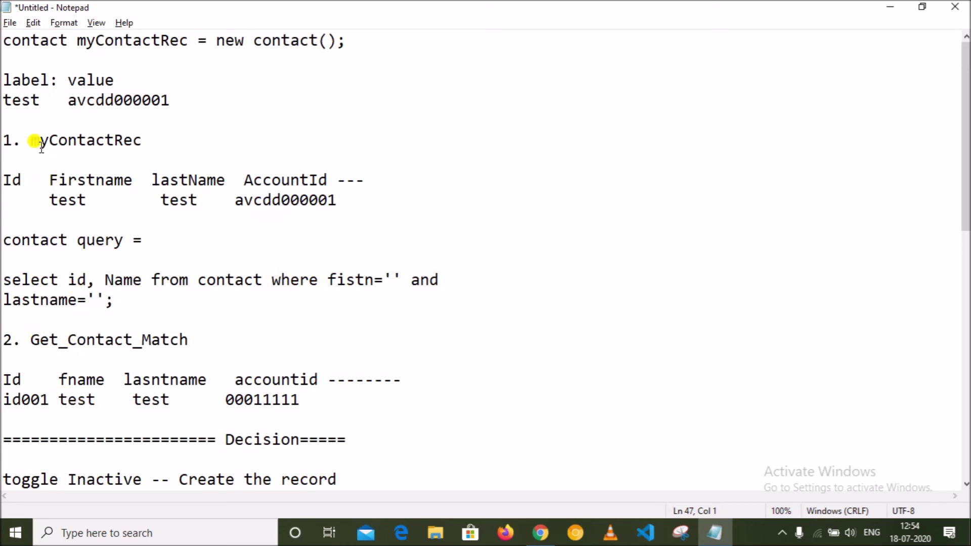
{"action": "left_click_drag", "start_coordinate": [2, 140], "coordinate": [354, 195]}
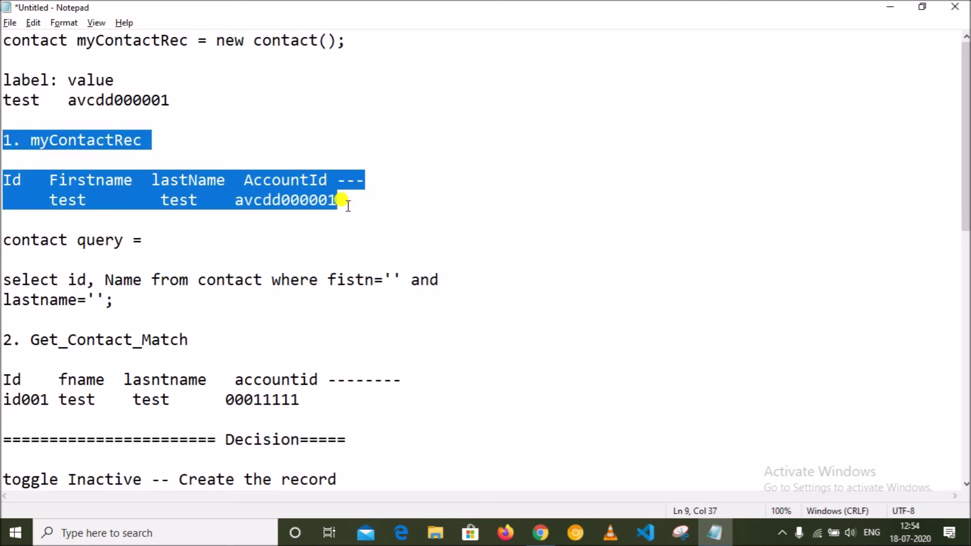
{"action": "left_click", "coordinate": [347, 200]}
{"action": "left_click_drag", "start_coordinate": [6, 201], "coordinate": [23, 202]}
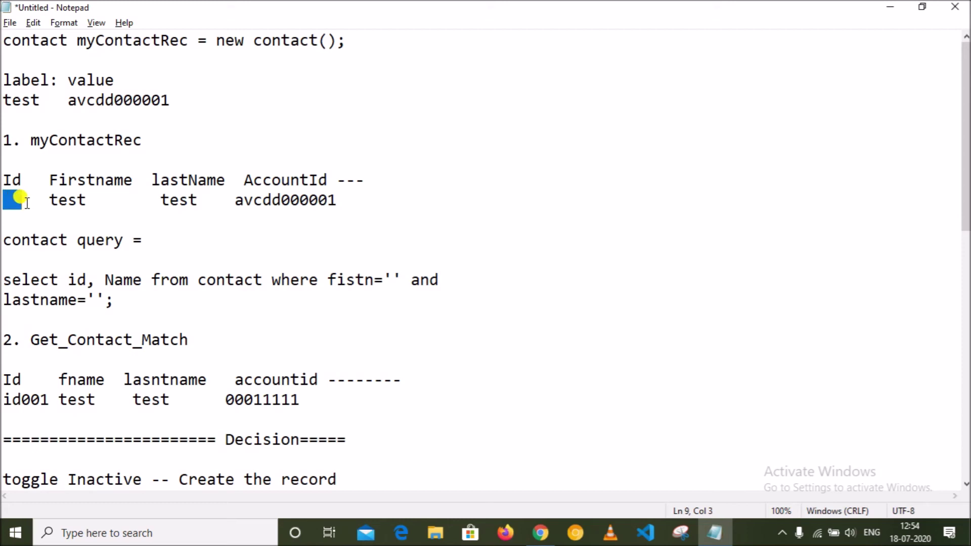
- Copy the "1. myContactRec" block from the start of the Notepad notes to the end, below "create the record -->"
{"action": "left_click", "coordinate": [5, 201]}
{"action": "key", "text": "alt+Tab"}
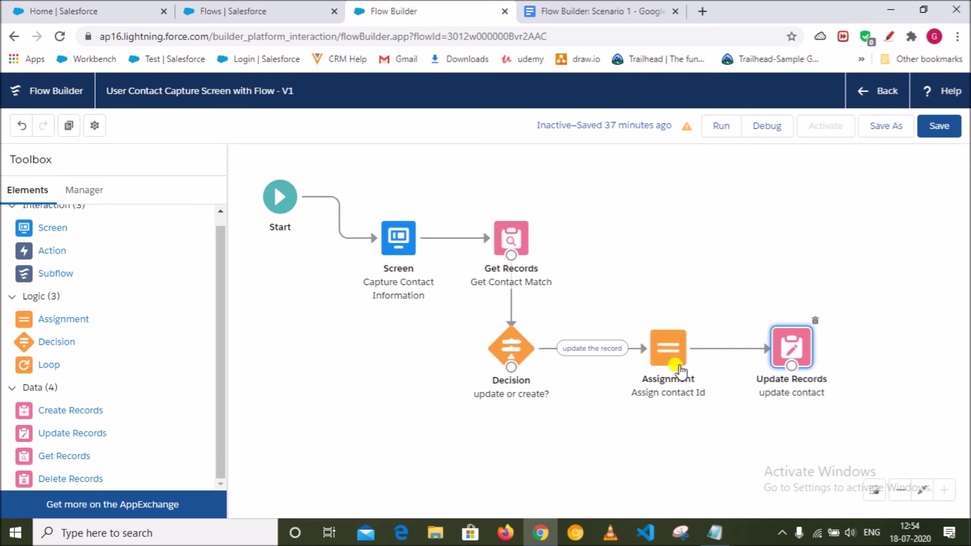
{"action": "key", "text": "alt+Tab"}
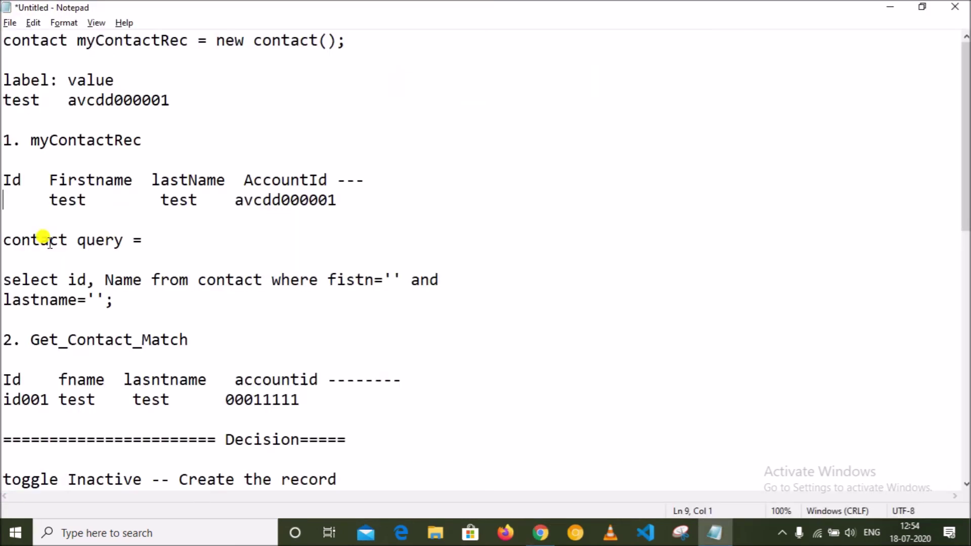
{"action": "left_click_drag", "start_coordinate": [337, 201], "coordinate": [3, 132]}
{"action": "key", "text": "ctrl+c"}
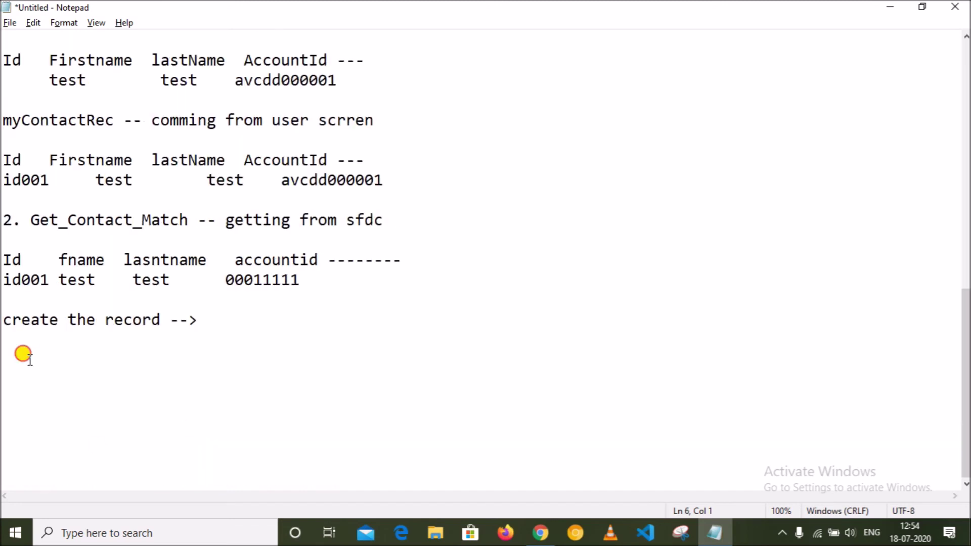
{"action": "left_click", "coordinate": [24, 354]}
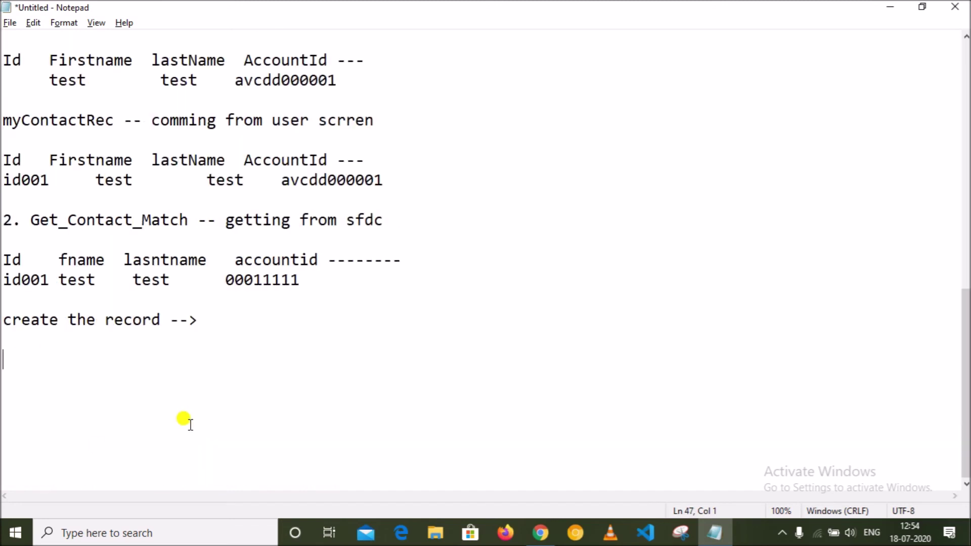
{"action": "key", "text": "ctrl+v"}
{"action": "left_click_drag", "start_coordinate": [149, 359], "coordinate": [30, 359]}
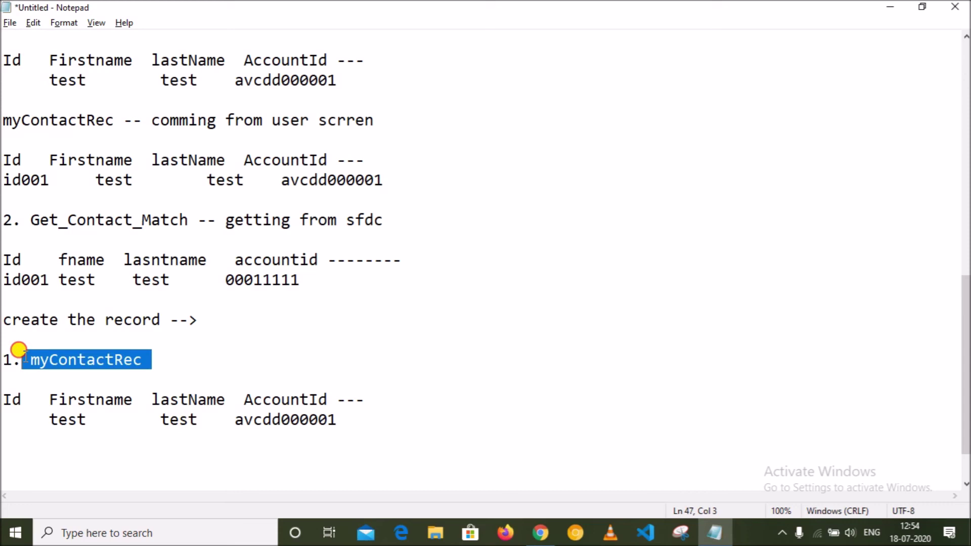
{"action": "left_click", "coordinate": [10, 419]}
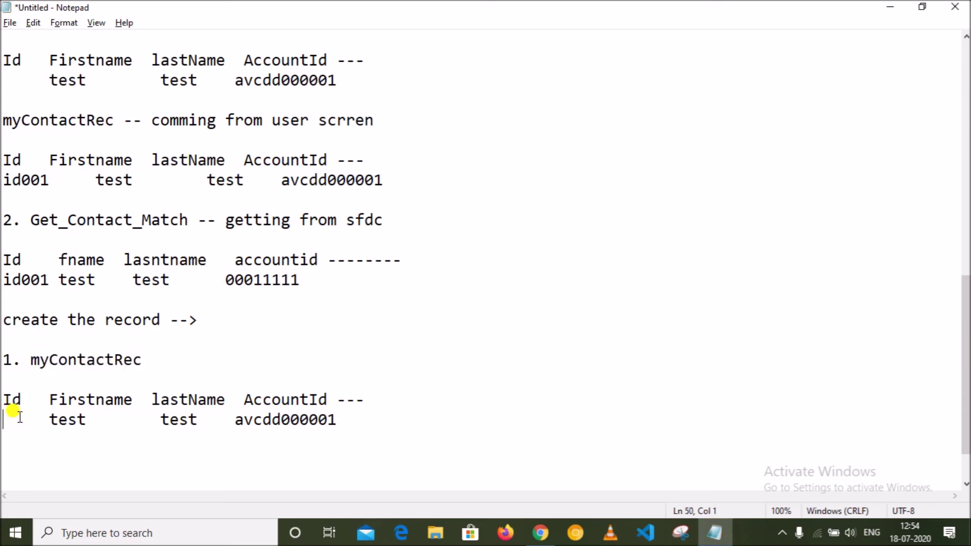
- Switch to Flow Builder and add a Create Records element labelled "create record" left of the Decision, using all values from one record
{"action": "key", "text": "alt+Tab"}
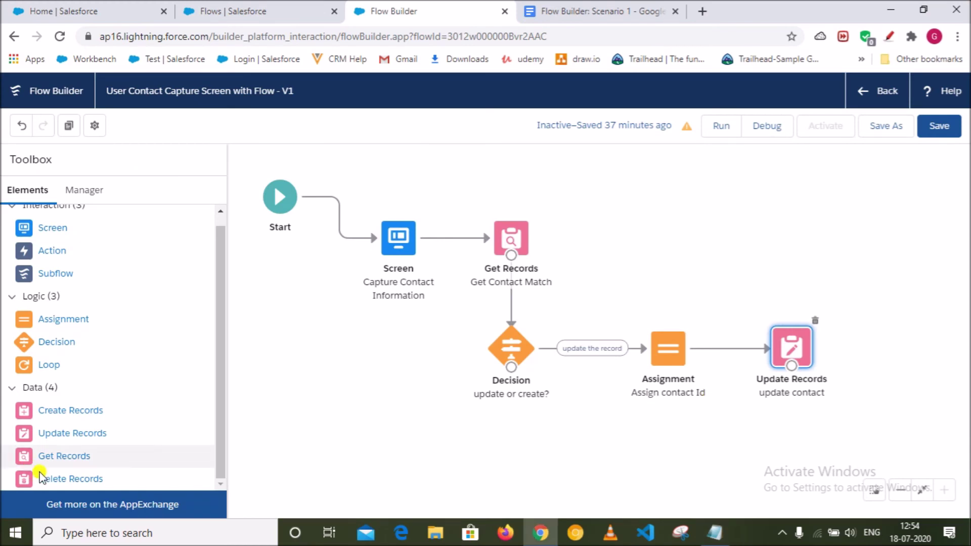
{"action": "left_click_drag", "start_coordinate": [51, 410], "coordinate": [345, 338]}
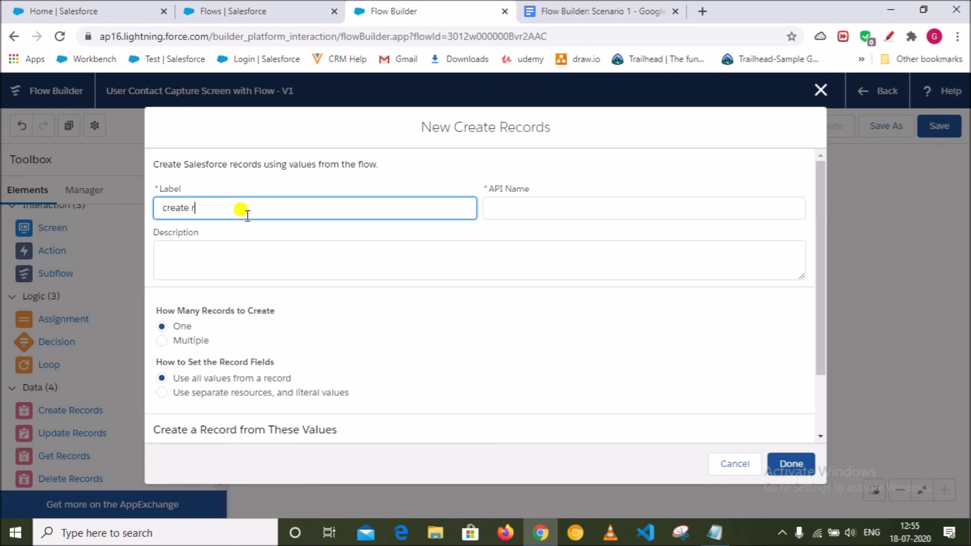
{"action": "type", "text": "create record"}
{"action": "key", "text": "Tab"}
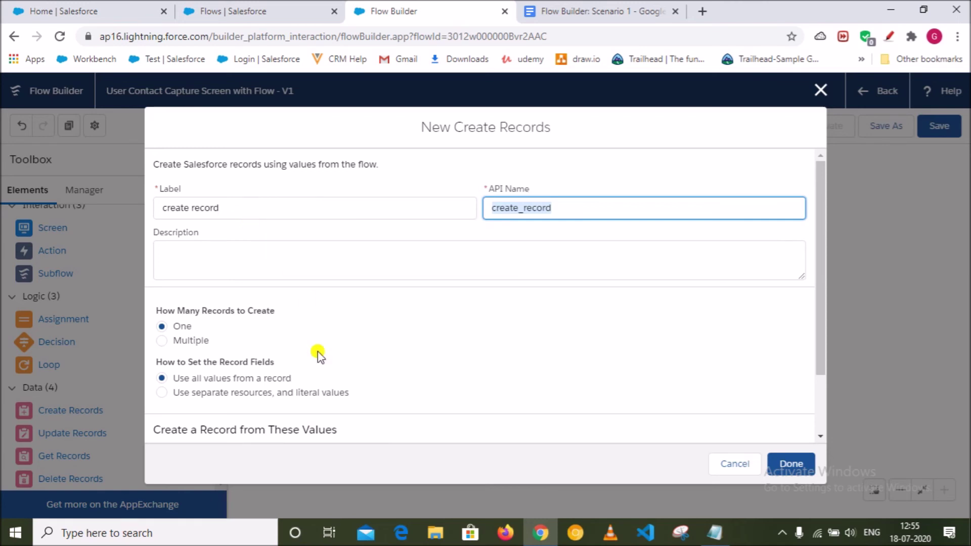
{"action": "left_click", "coordinate": [450, 351]}
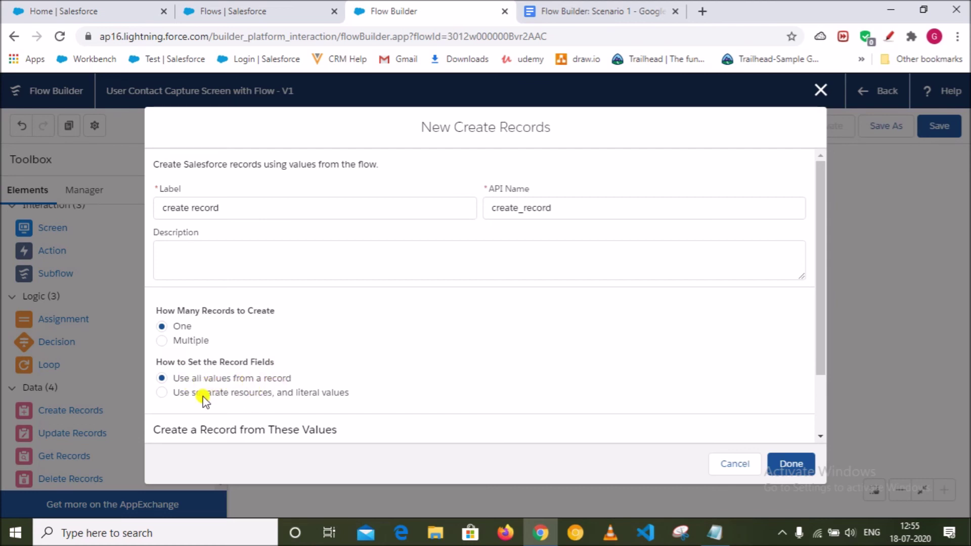
{"action": "left_click", "coordinate": [162, 378]}
{"action": "scroll", "coordinate": [222, 392], "scroll_direction": "down", "scroll_amount": 2}
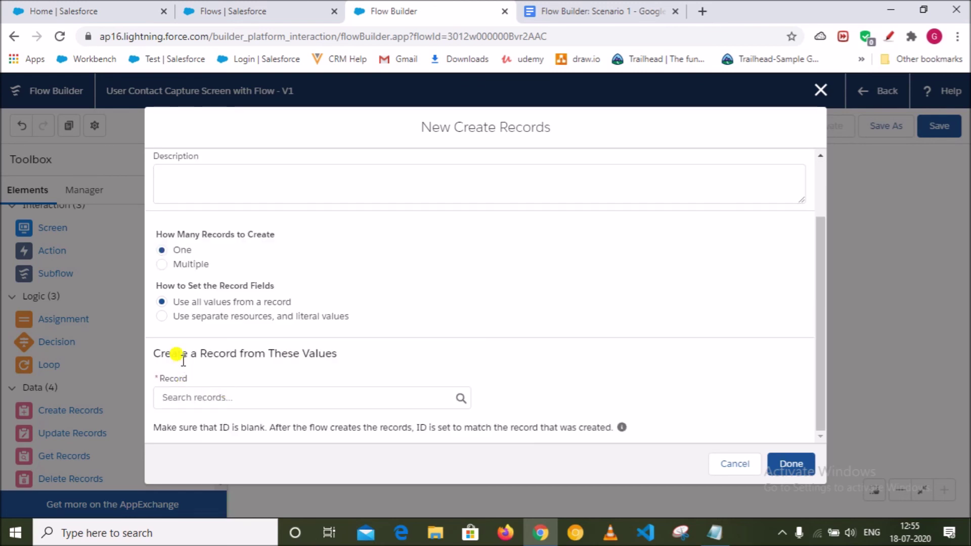
- Check the record variable in the Notepad notes, then set myContactRec as the record to create and finish the element
{"action": "left_click", "coordinate": [714, 533]}
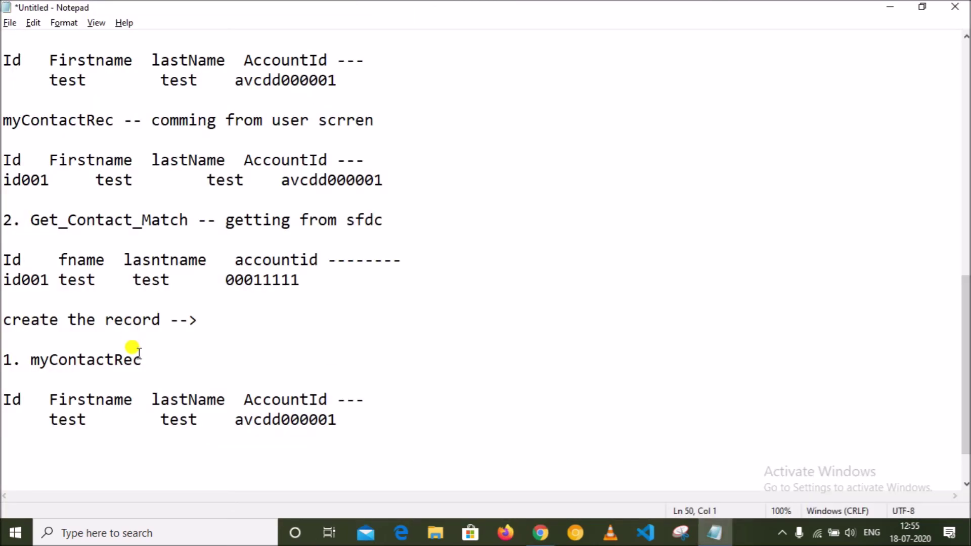
{"action": "left_click_drag", "start_coordinate": [140, 357], "coordinate": [41, 360]}
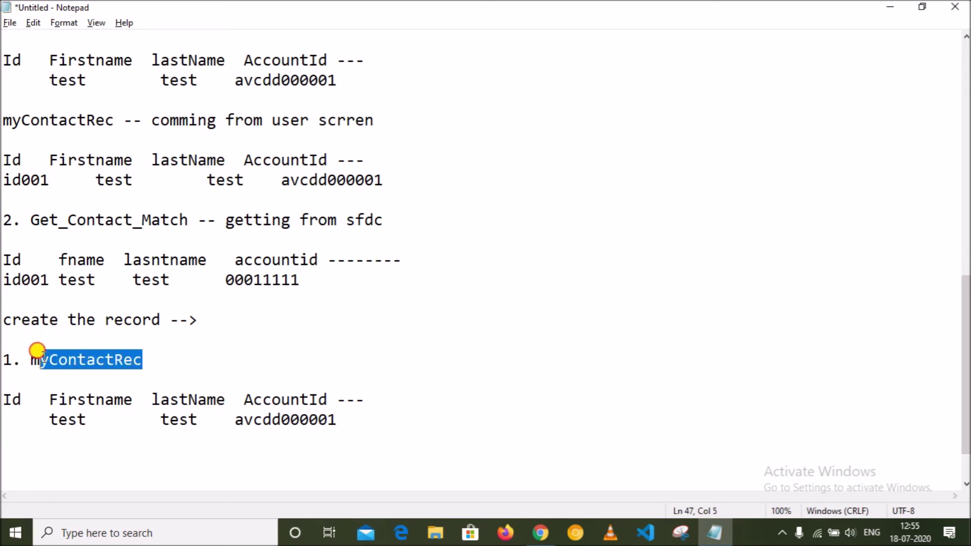
{"action": "left_click", "coordinate": [889, 7]}
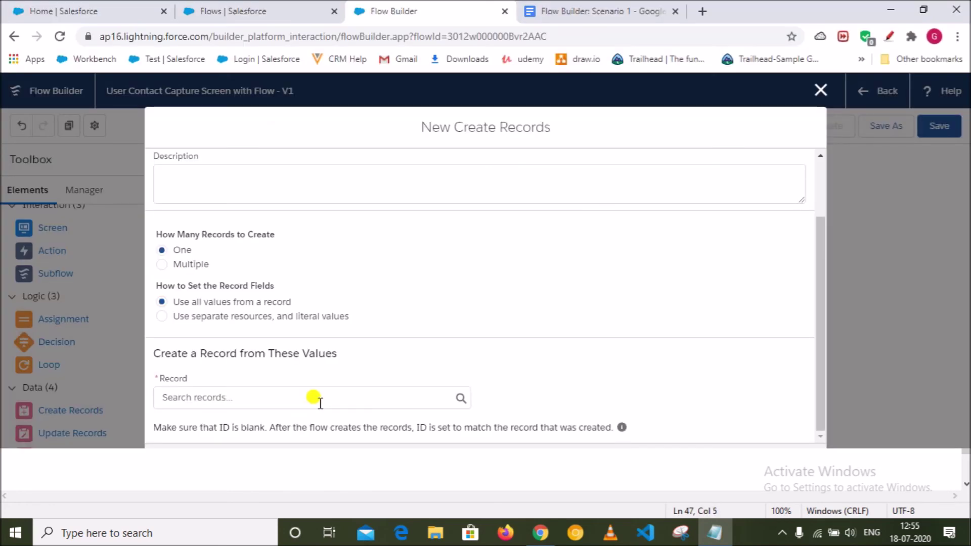
{"action": "left_click", "coordinate": [313, 399]}
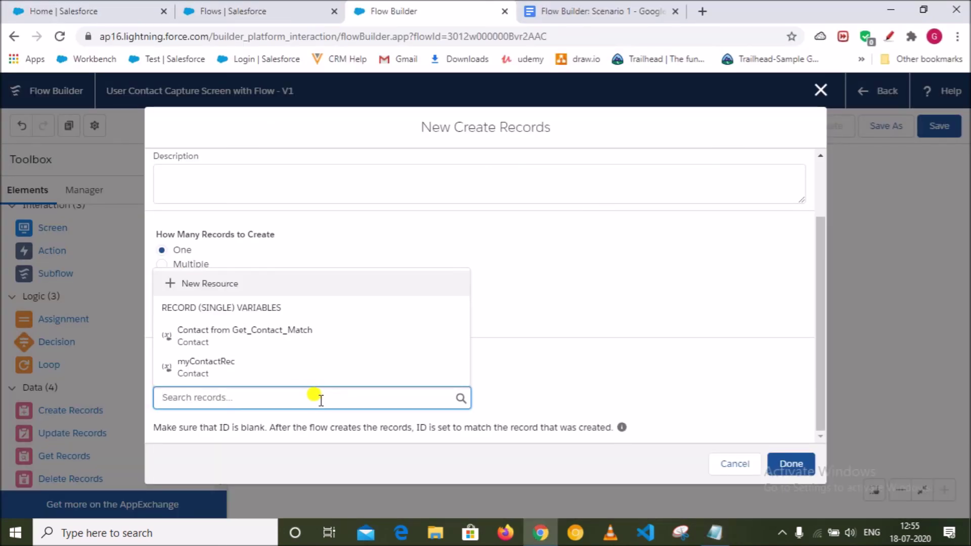
{"action": "left_click", "coordinate": [314, 370]}
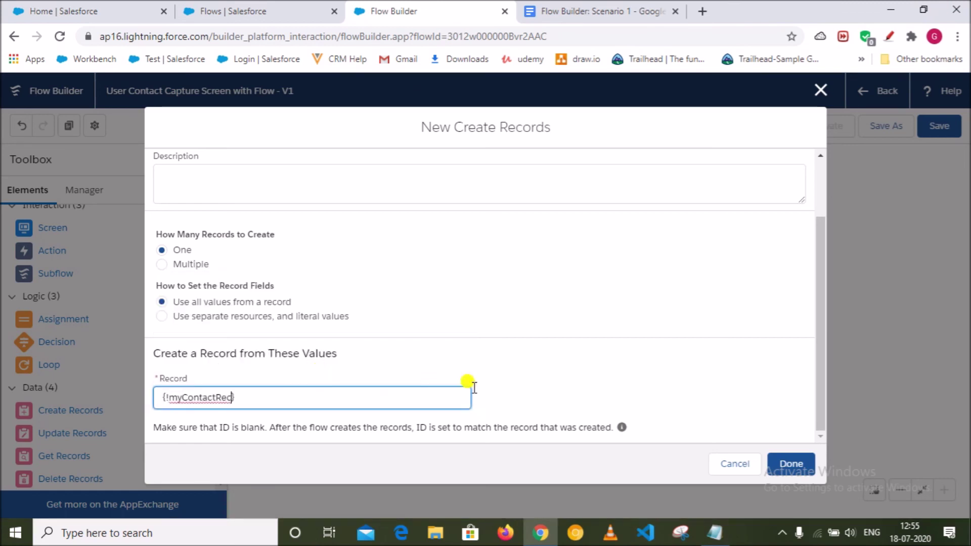
{"action": "left_click", "coordinate": [512, 384]}
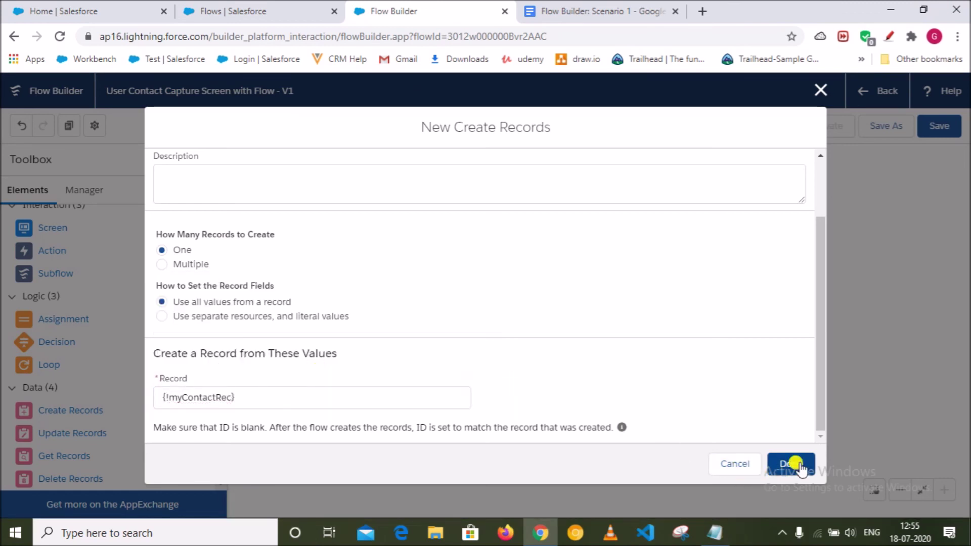
{"action": "left_click", "coordinate": [796, 465]}
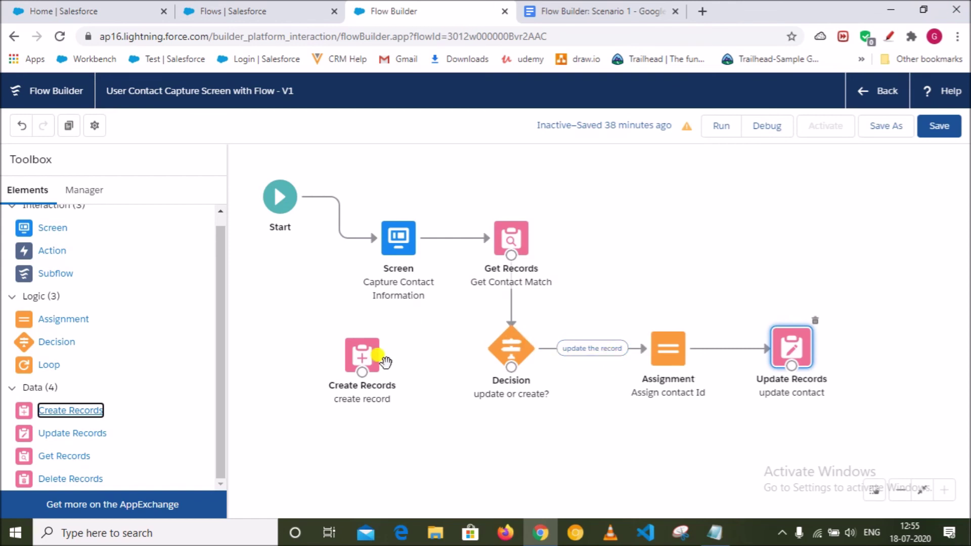
- Connect the "update or create?" Decision to the create record element and align that element level with the Decision
{"action": "left_click", "coordinate": [358, 355]}
{"action": "left_click_drag", "start_coordinate": [357, 356], "coordinate": [351, 357]}
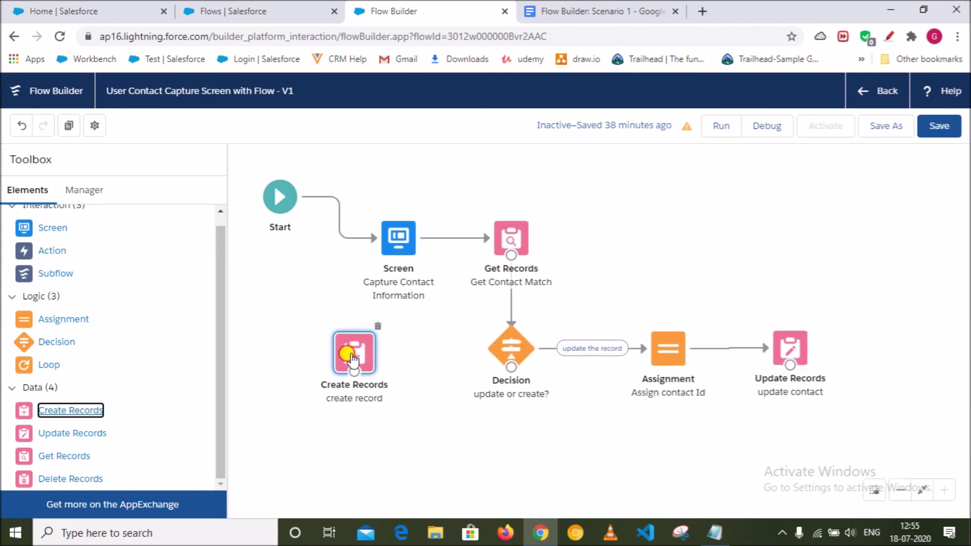
{"action": "left_click", "coordinate": [484, 353]}
{"action": "left_click_drag", "start_coordinate": [511, 367], "coordinate": [362, 357]}
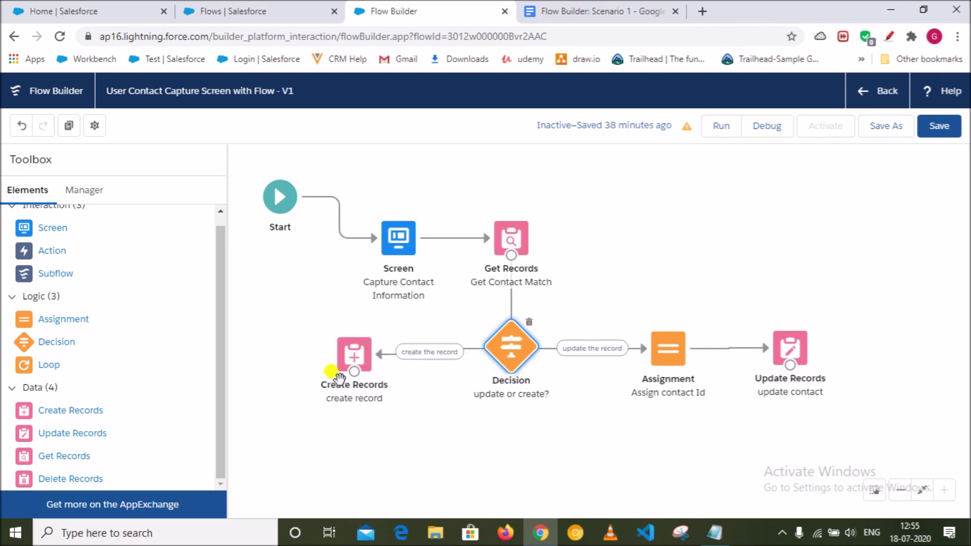
{"action": "left_click_drag", "start_coordinate": [349, 358], "coordinate": [341, 355]}
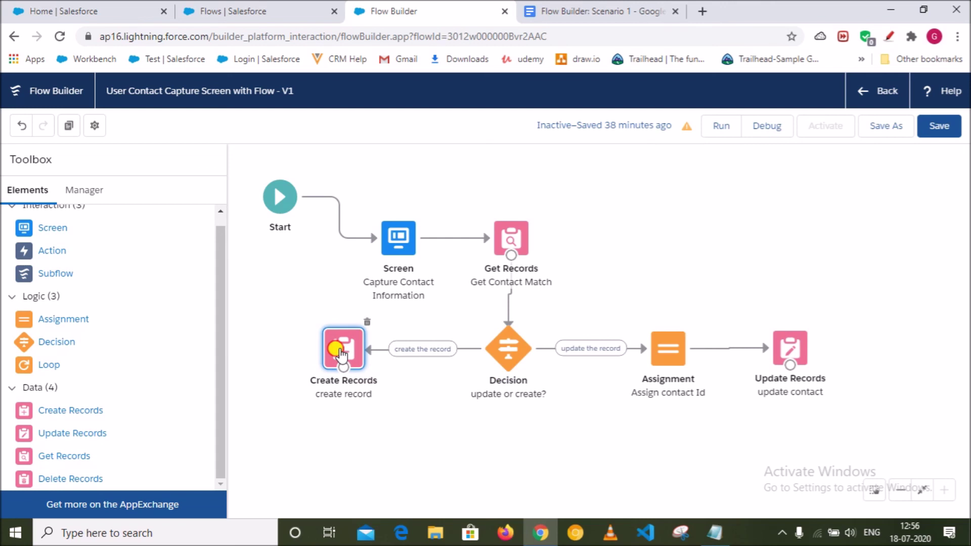
{"action": "left_click", "coordinate": [528, 444]}
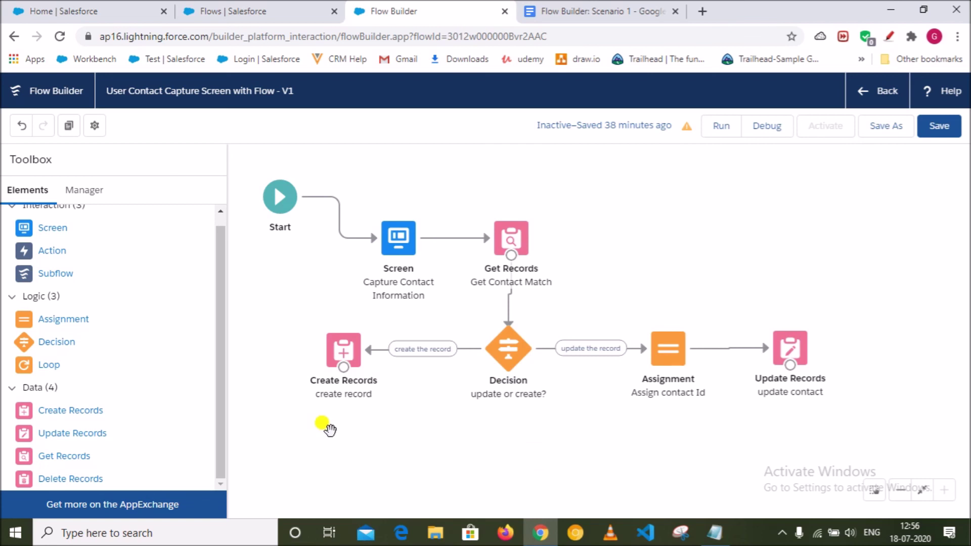
- Move the update contact element slightly left so that it lines up with the Assign contact Id assignment
{"action": "left_click", "coordinate": [793, 349]}
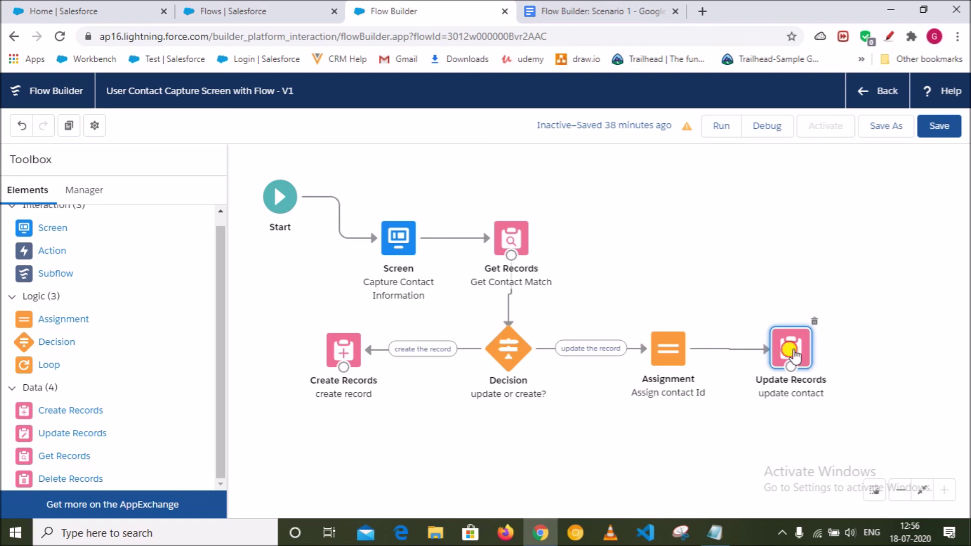
{"action": "left_click_drag", "start_coordinate": [793, 351], "coordinate": [786, 347]}
{"action": "left_click_drag", "start_coordinate": [791, 357], "coordinate": [787, 356]}
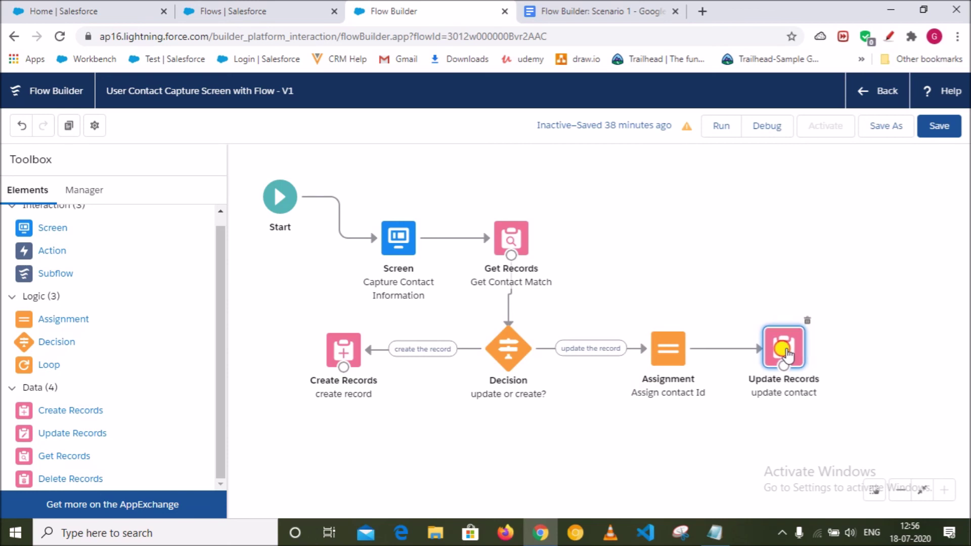